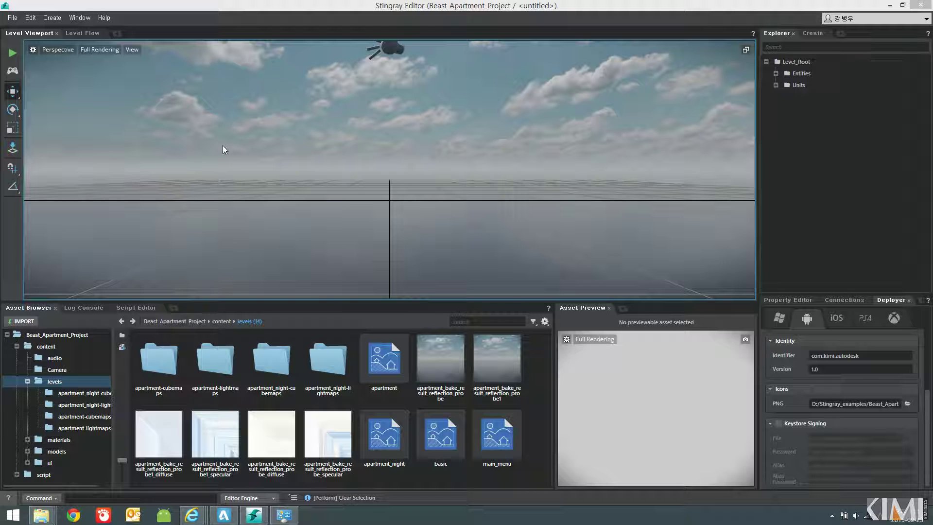
Switch to Internet Explorer and review the Java section of the Stingray Help page on requirements for Android game development
click(104, 18)
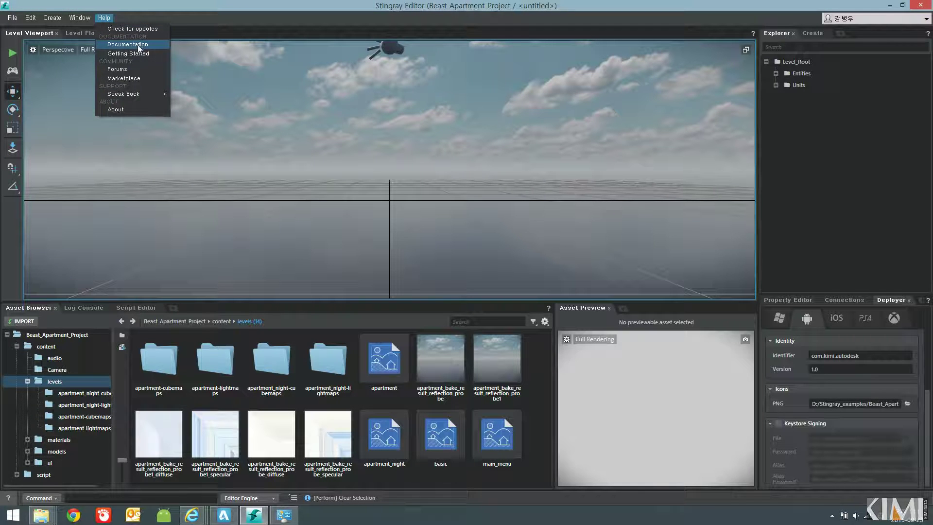
click(193, 514)
click(100, 455)
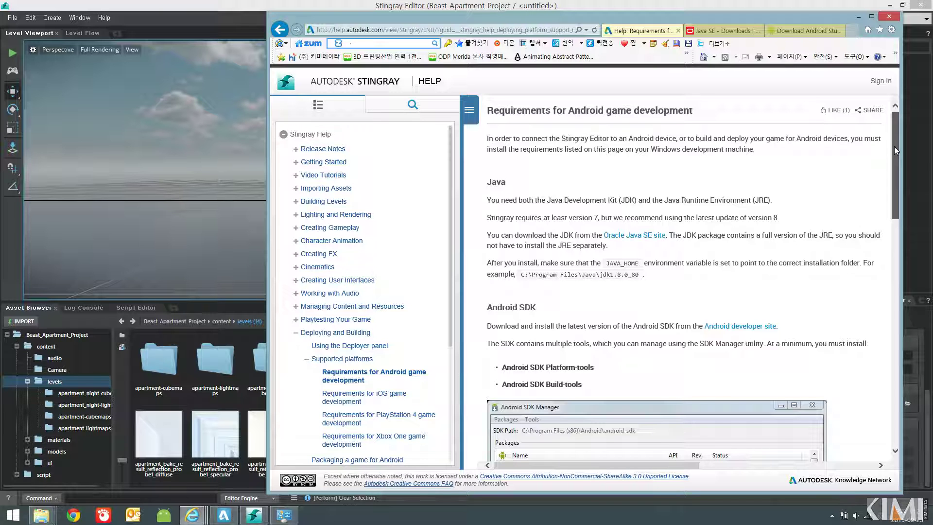
mouse_move(893, 147)
mouse_down()
mouse_move(872, 232)
mouse_move(877, 273)
mouse_move(890, 154)
mouse_up()
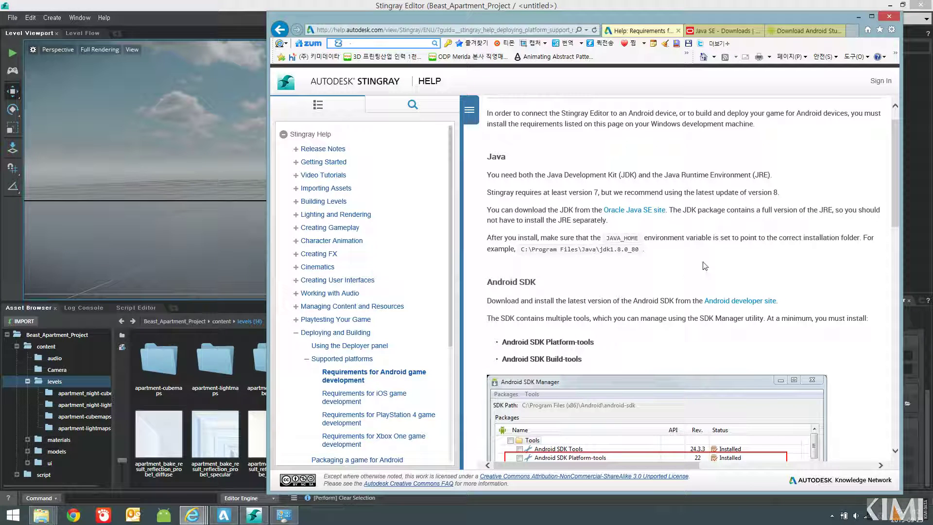
drag(773, 24, 718, 19)
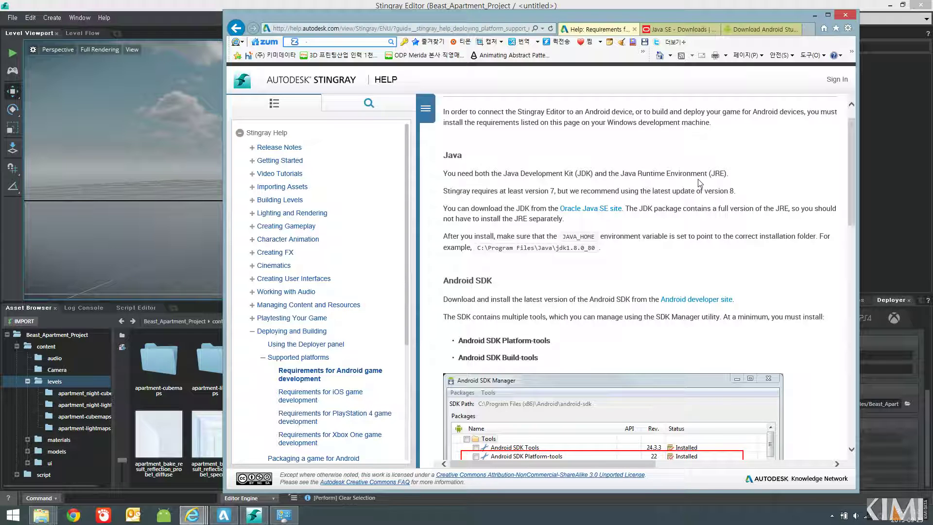
mouse_move(664, 186)
mouse_move(697, 177)
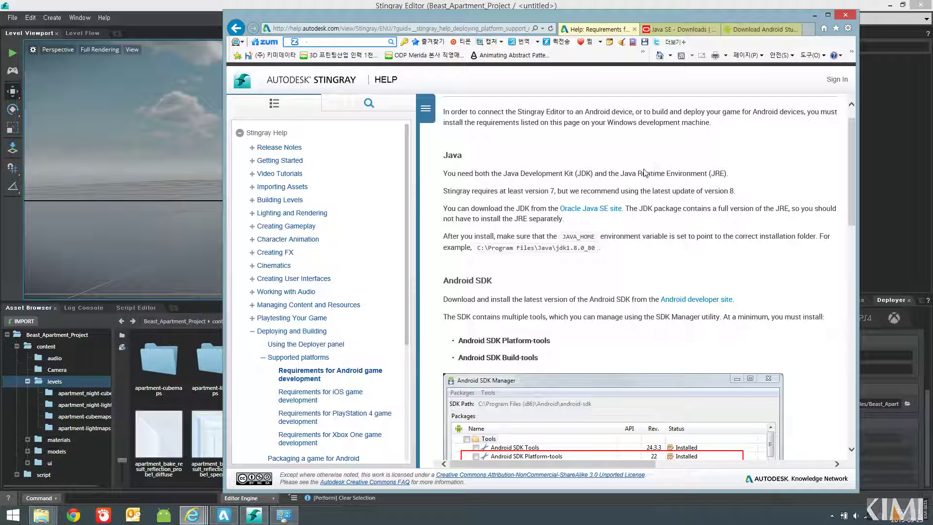
drag(586, 22, 636, 18)
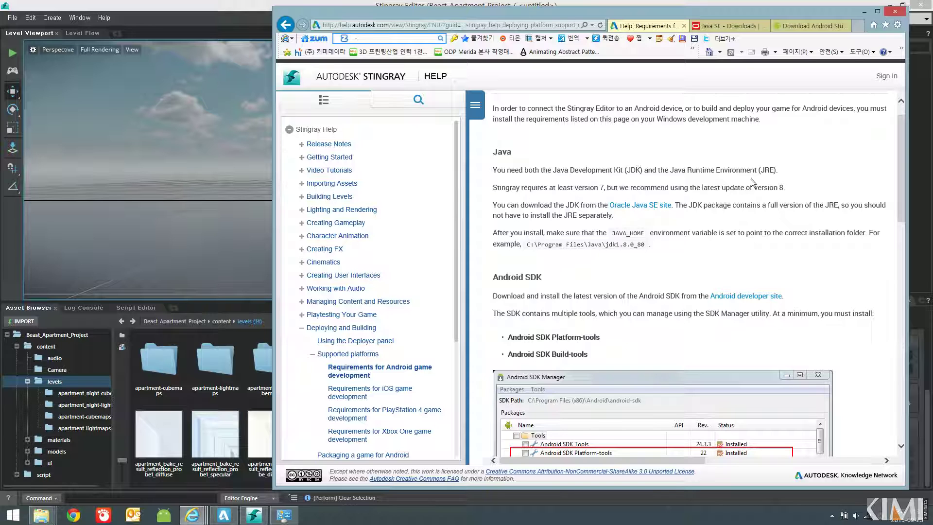
Follow the Oracle Java SE site link to the JDK 8u60 downloads and accept the license agreement
click(640, 207)
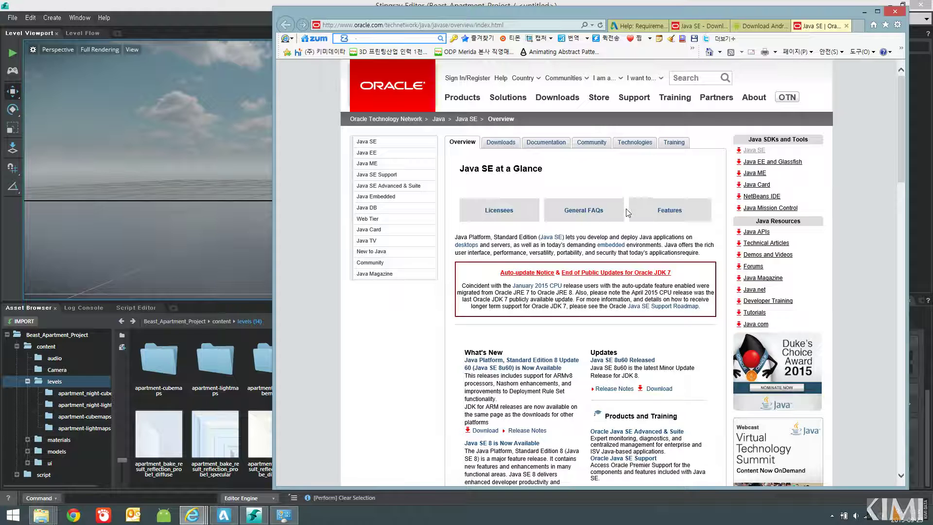
click(501, 143)
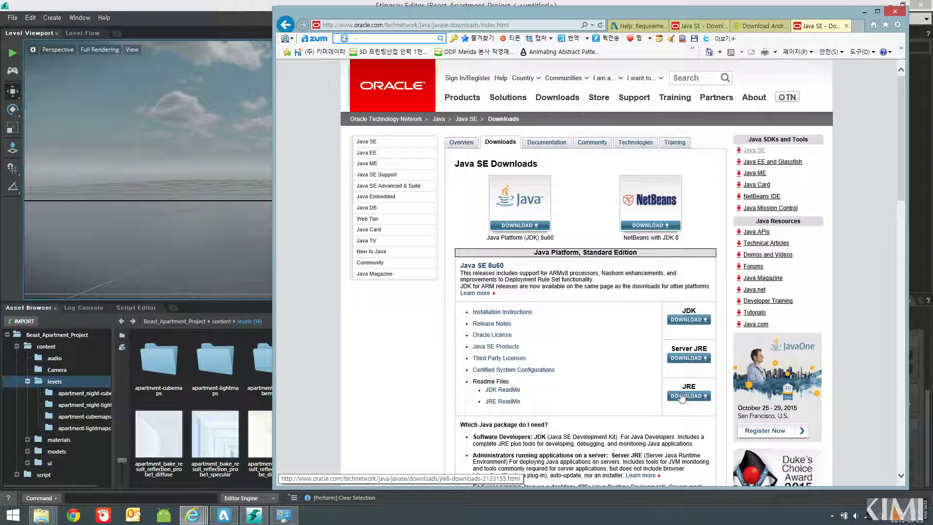
click(690, 319)
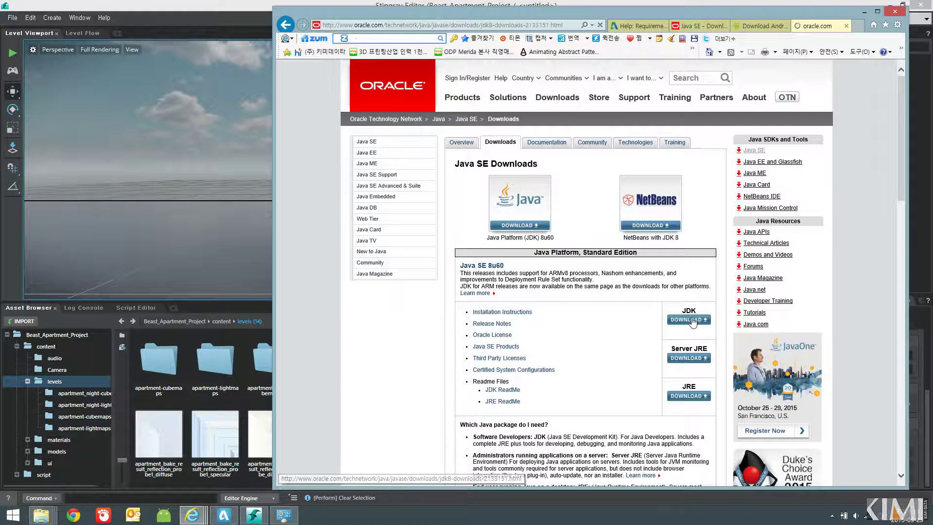
scroll(583, 209, down, 1)
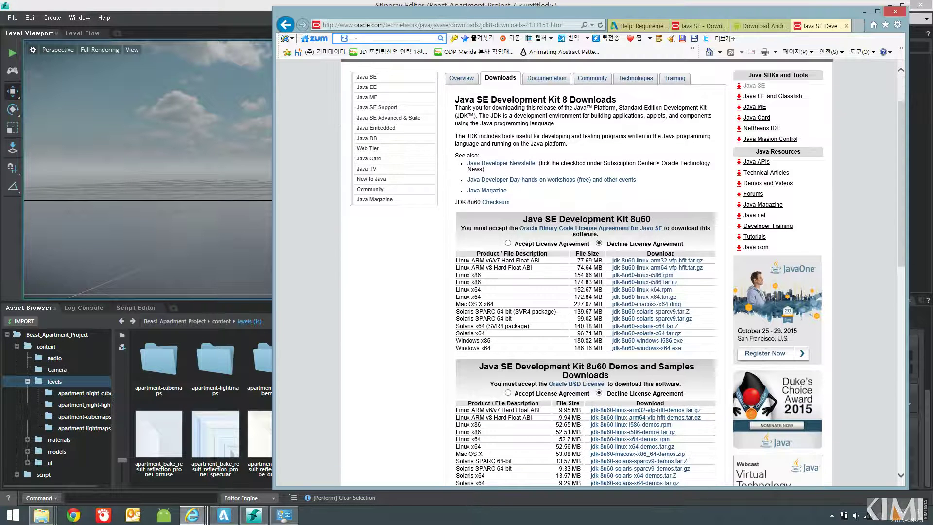
click(508, 244)
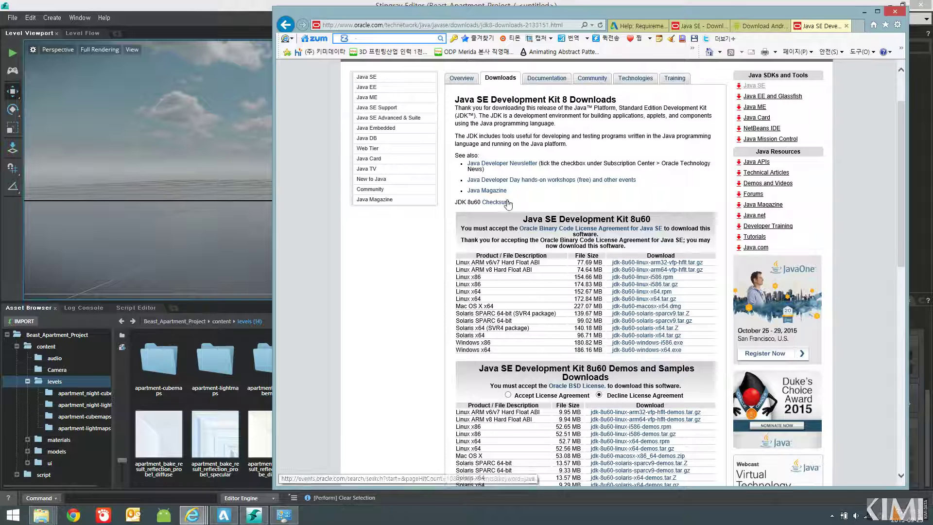
Accept the license agreement on the JRE 8u60 download page, then close that page
click(285, 26)
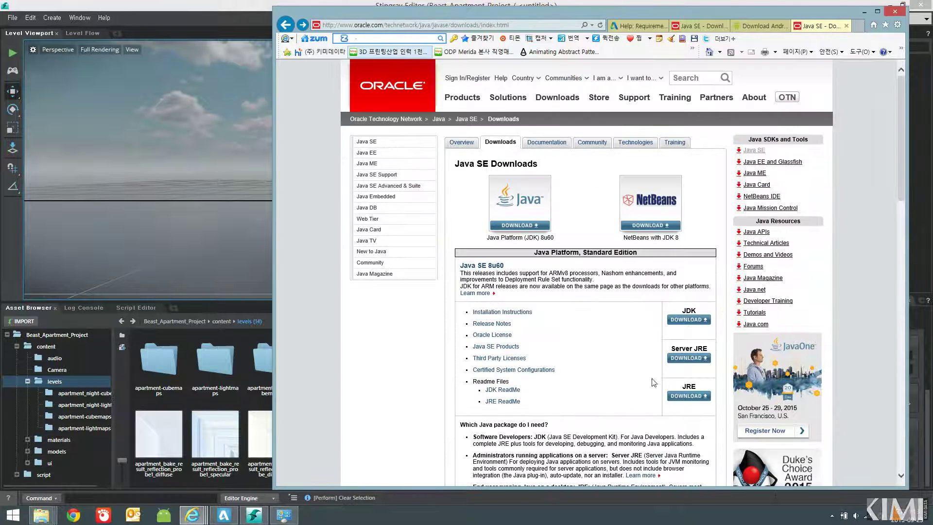
click(688, 395)
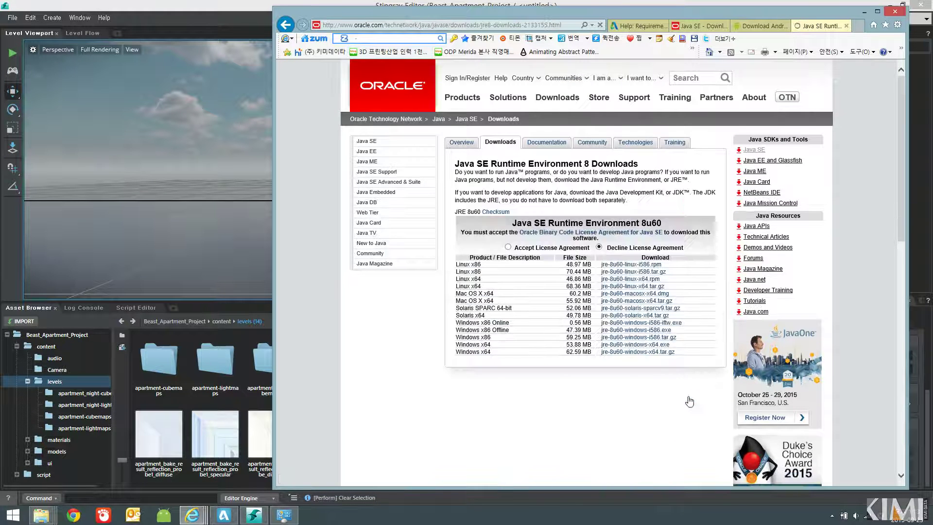
click(508, 247)
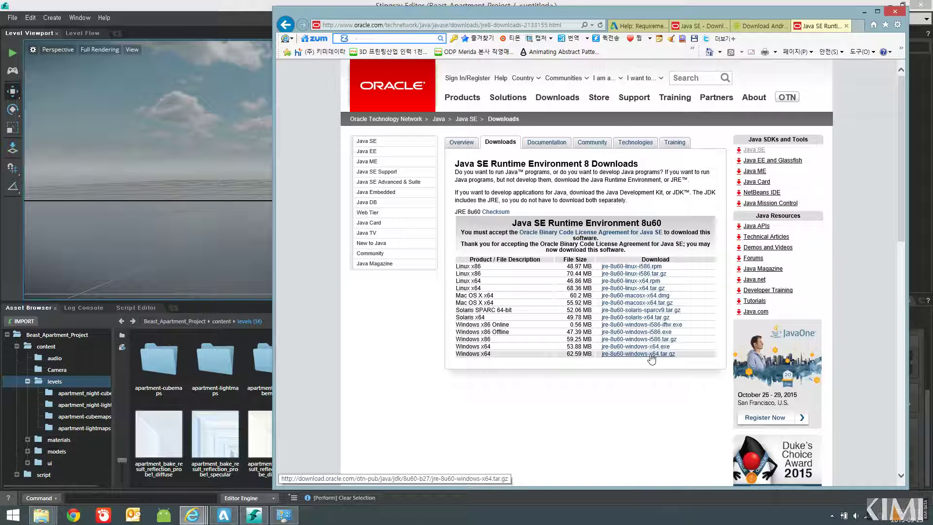
click(846, 26)
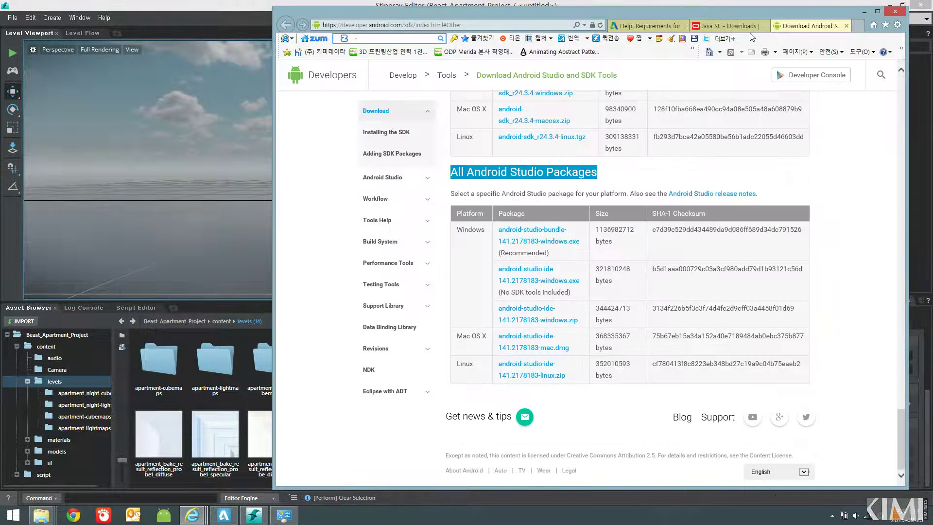
Return to the Stingray Android requirements page and read the paragraph about the JAVA_HOME environment variable
click(633, 30)
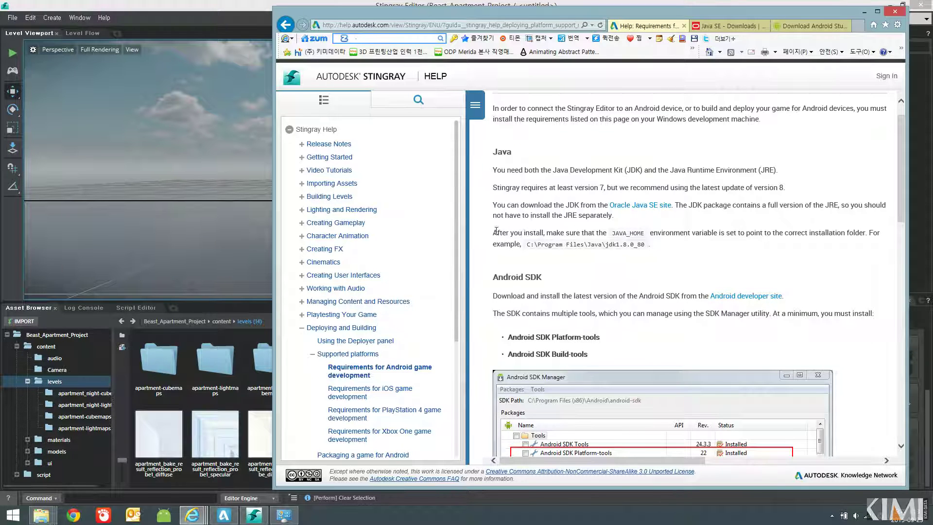
drag(493, 232, 683, 278)
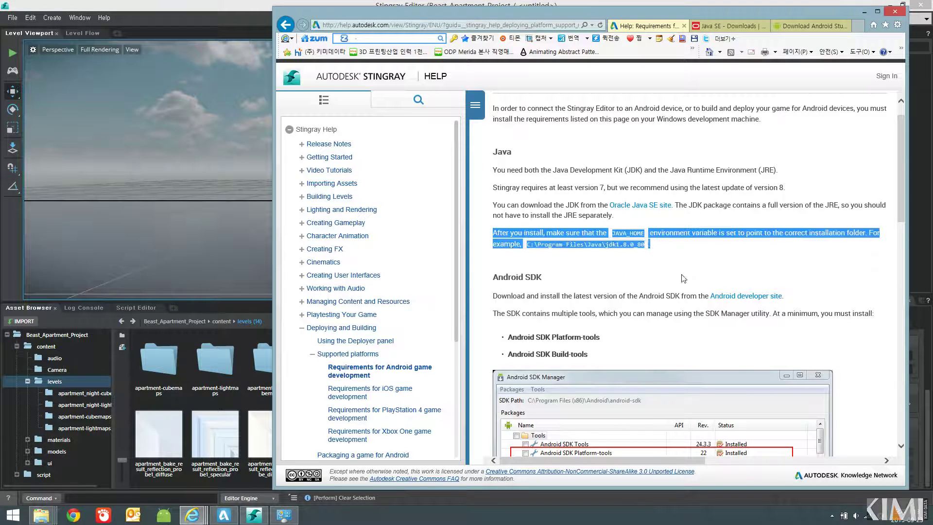
click(655, 267)
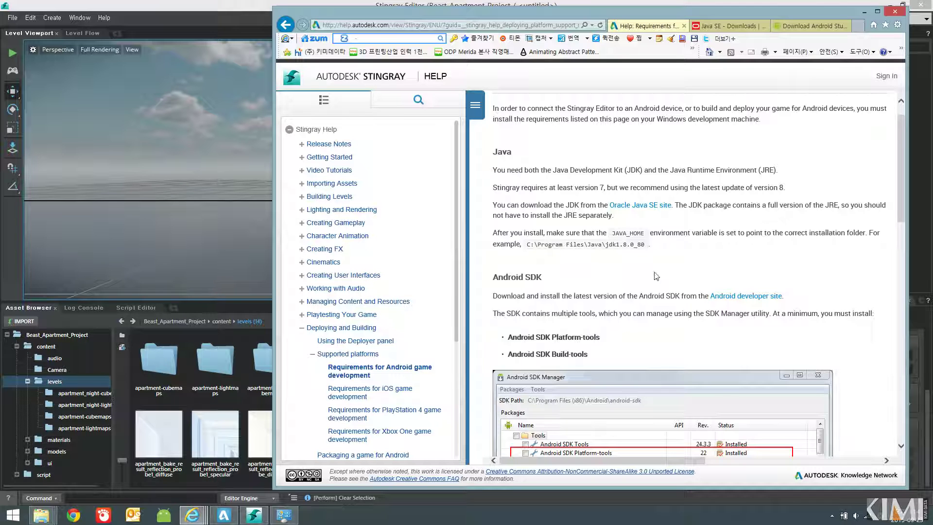
Open the Windows environment variables from the computer's advanced system settings
click(13, 514)
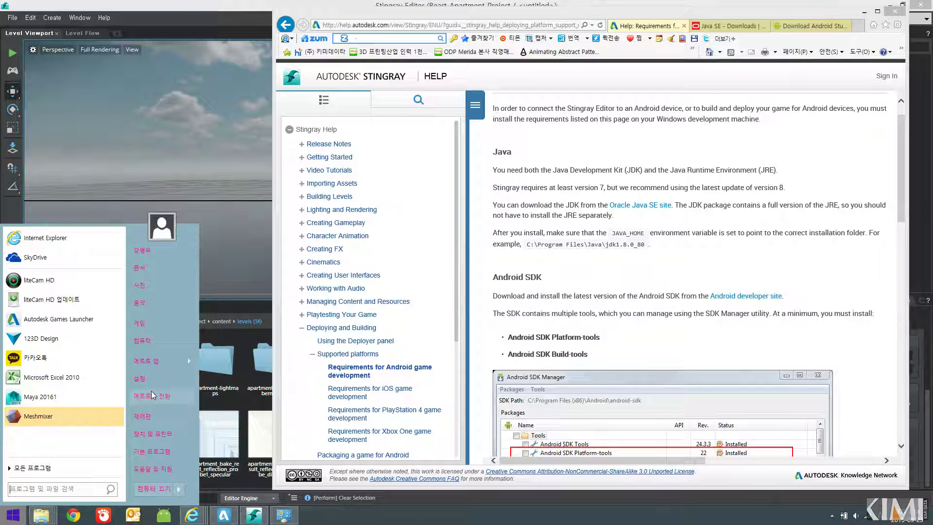
right_click(148, 346)
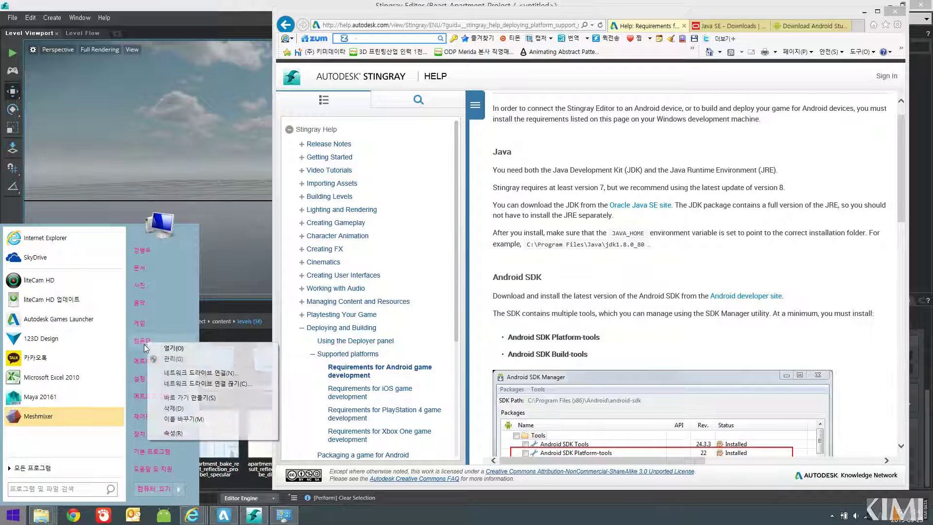
click(173, 432)
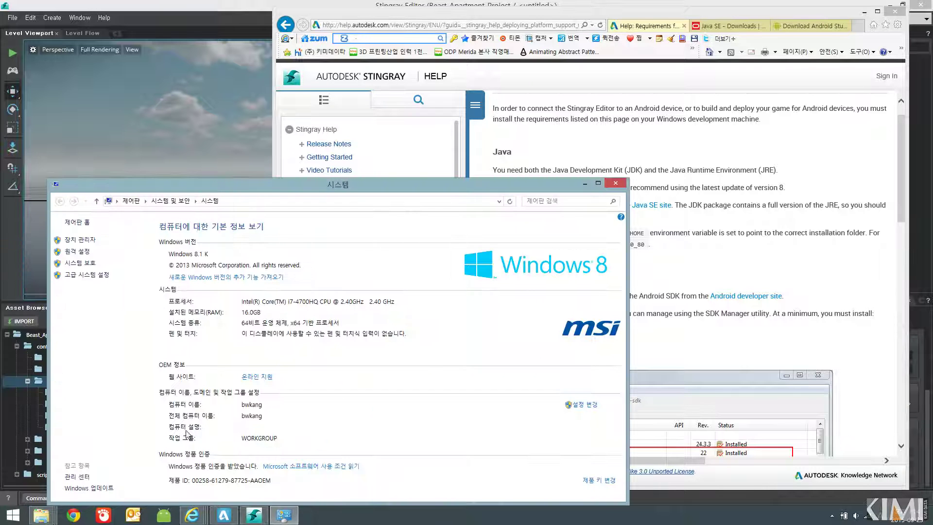
drag(385, 191, 367, 97)
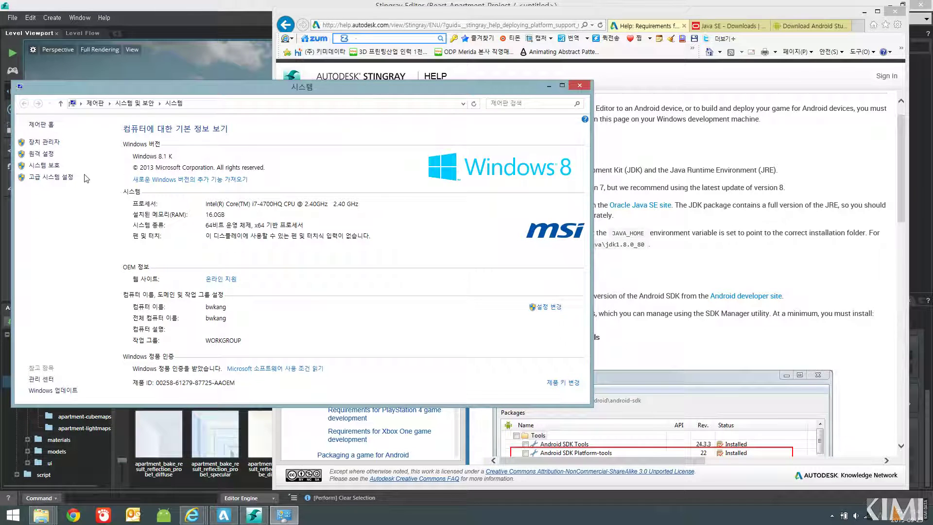
click(57, 180)
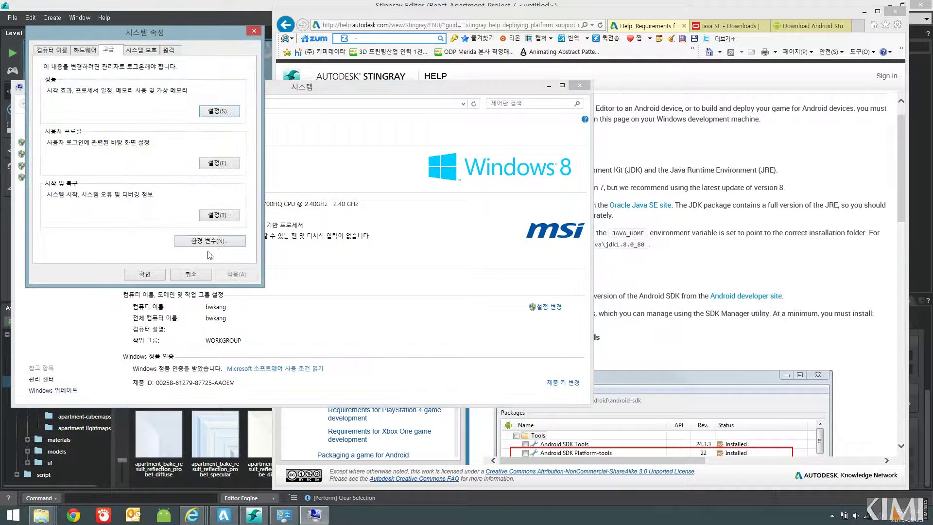
click(213, 241)
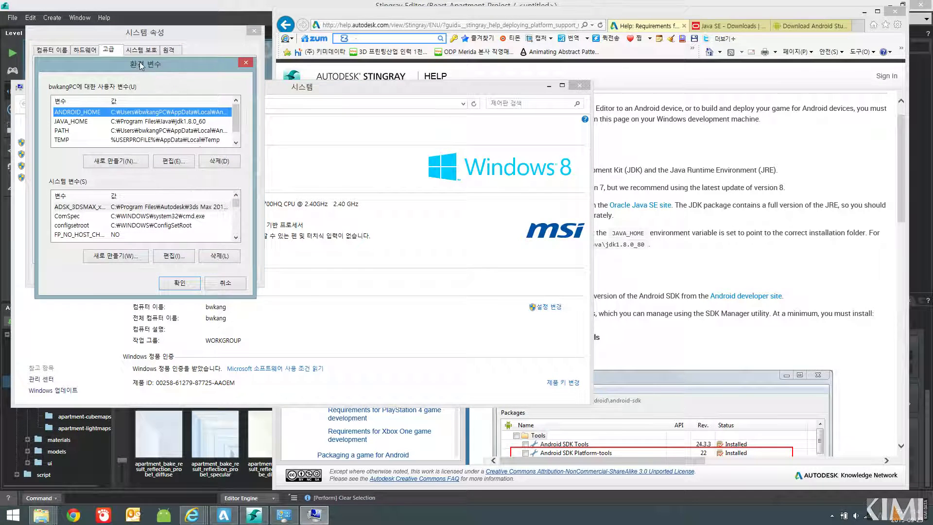
drag(141, 64, 204, 68)
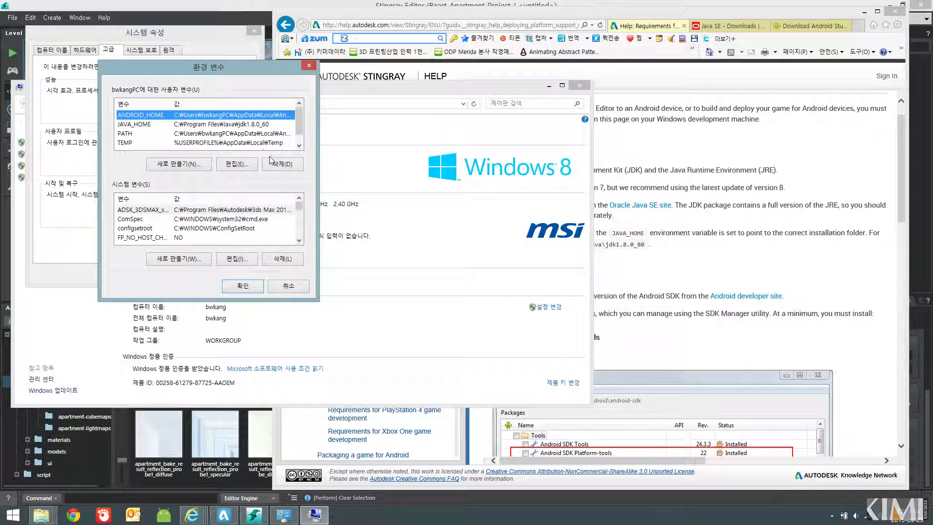
Start a new user variable and name it JAVA_HOME, copying the name from the Stingray help page
click(821, 187)
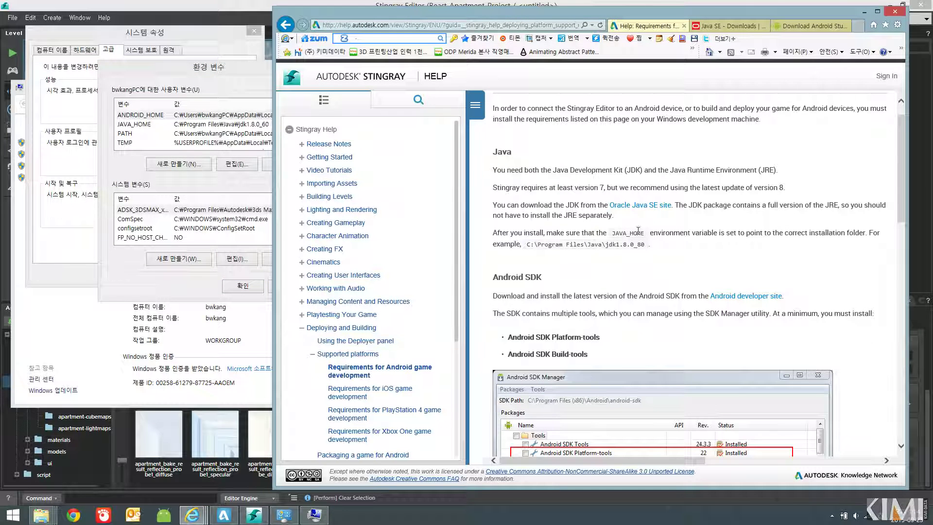
mouse_move(638, 230)
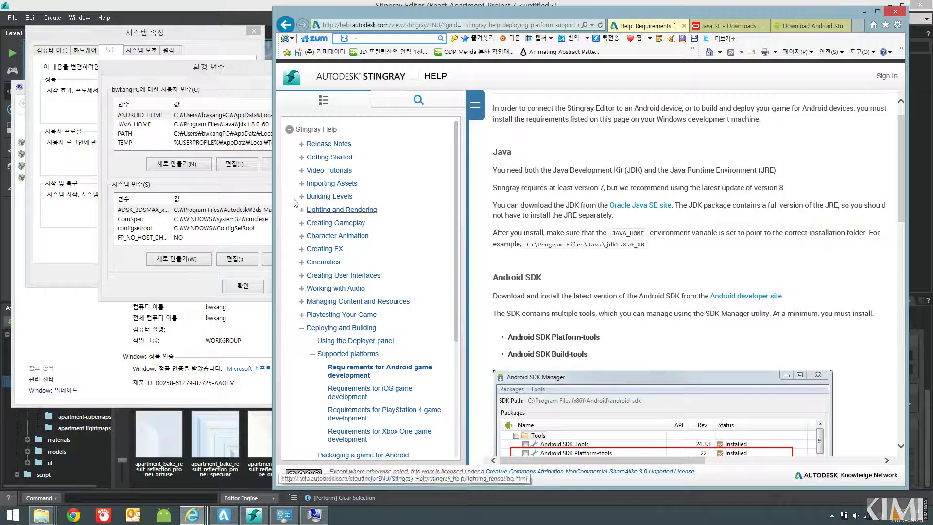
click(160, 165)
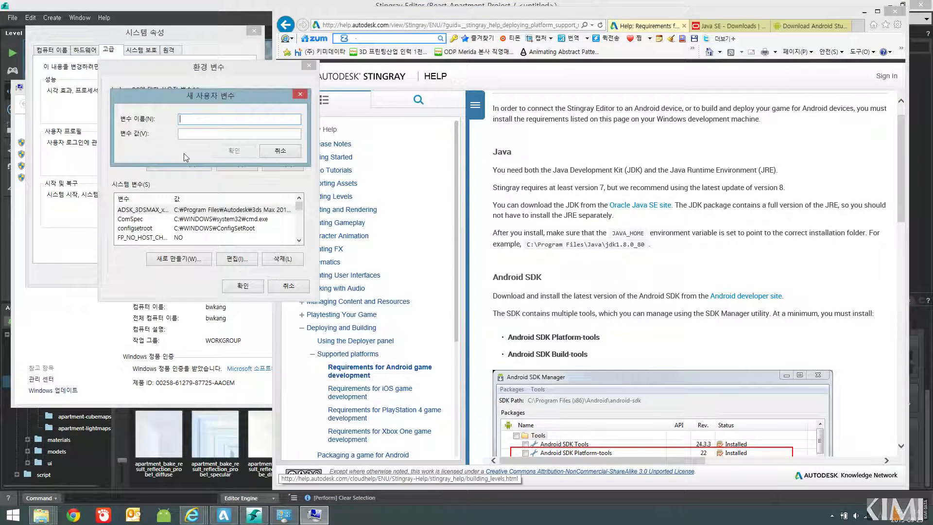
click(648, 244)
double_click(648, 244)
click(648, 245)
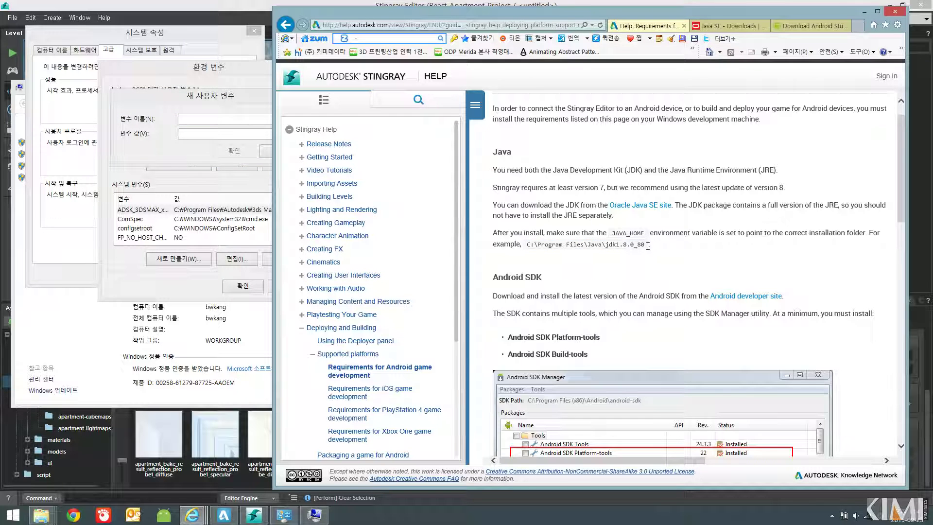
double_click(640, 233)
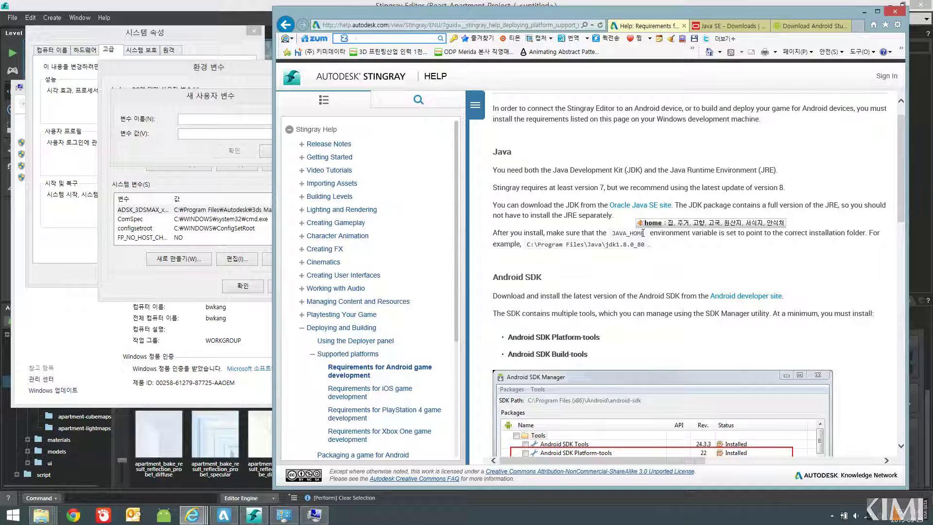
key(ctrl+c)
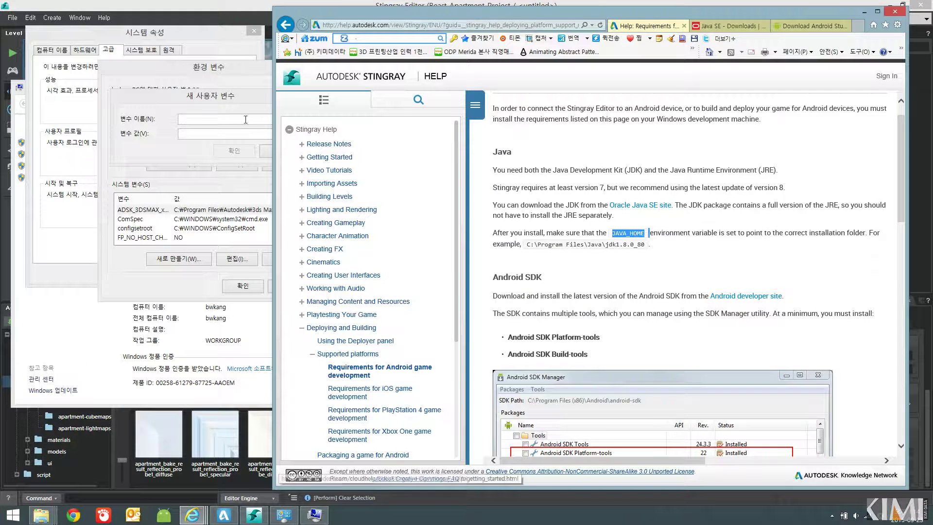
click(197, 118)
key(ctrl+v)
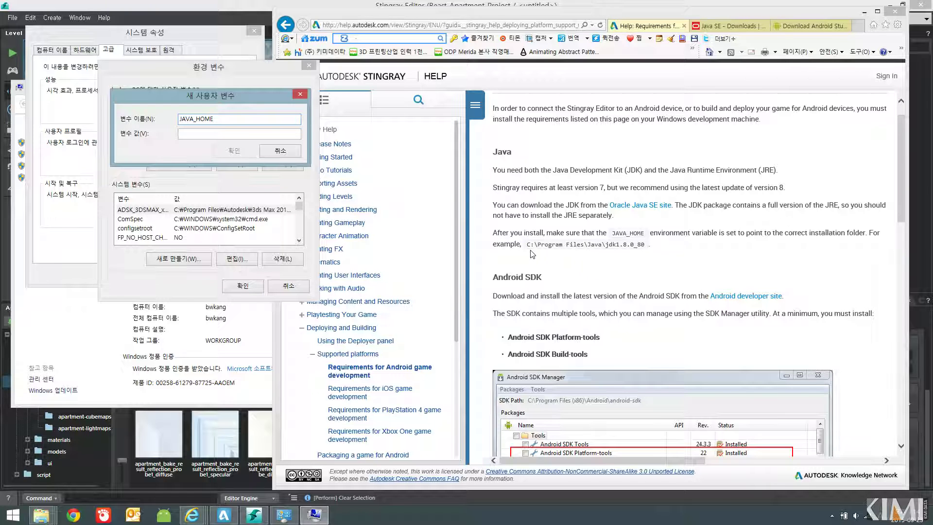
Bring up the File Explorer window of the Java folder in Program Files and select its full path for copying
click(41, 516)
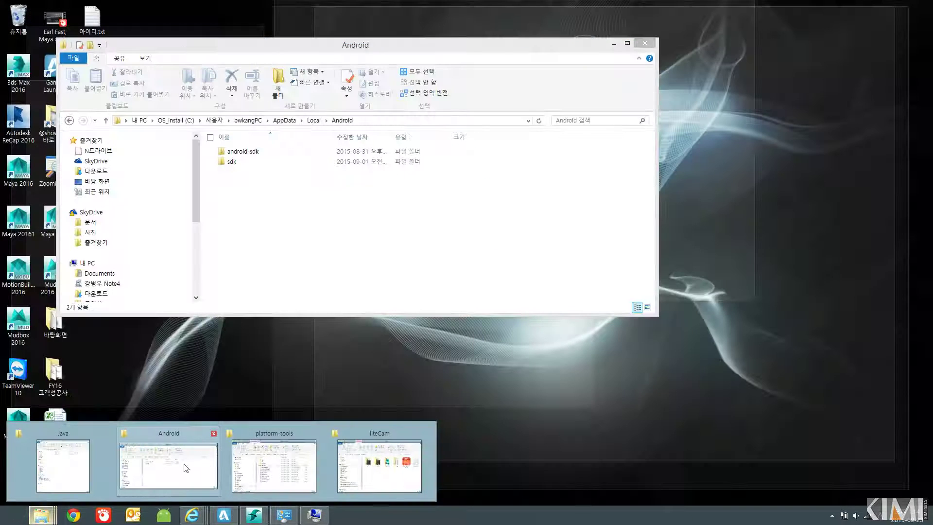
click(185, 466)
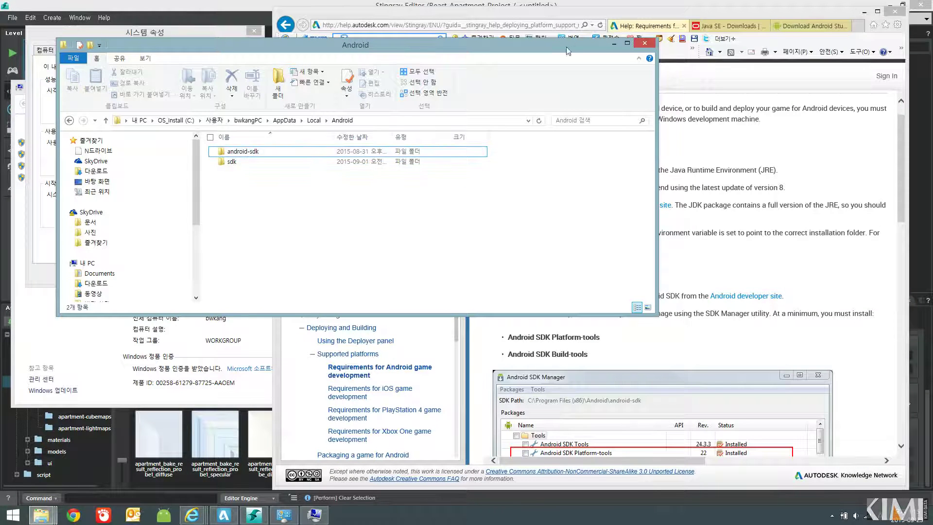
drag(568, 51, 727, 102)
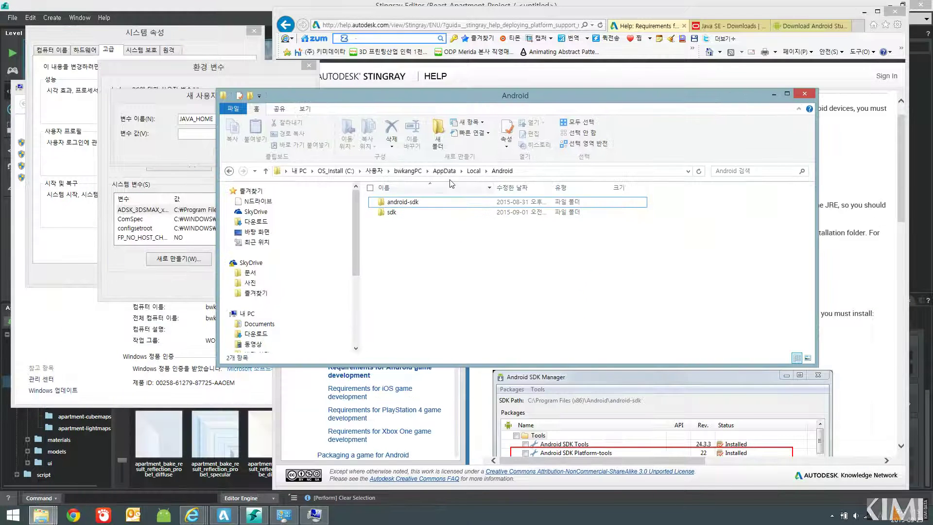
click(49, 516)
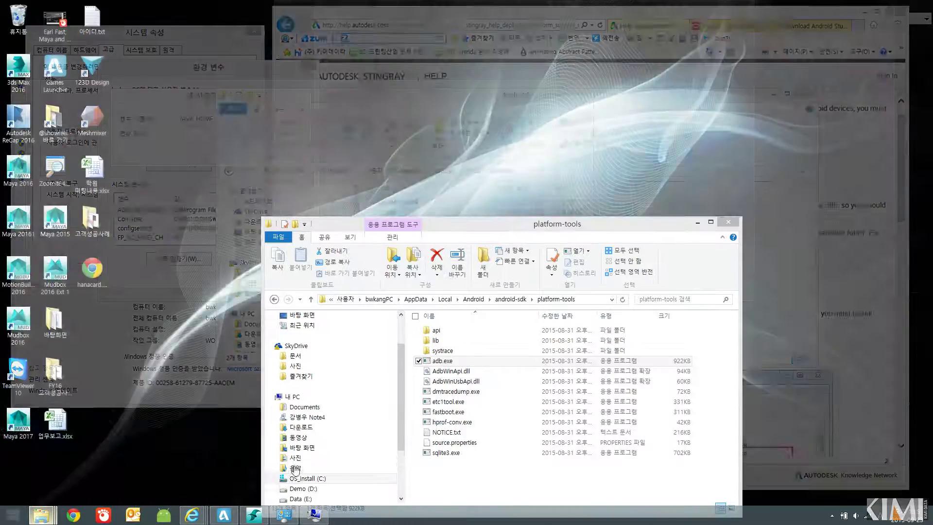
click(306, 466)
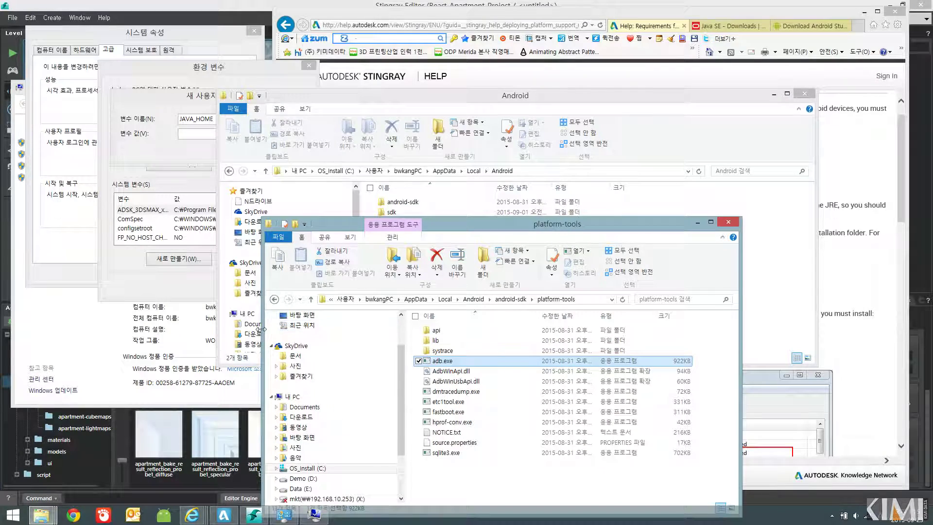
click(41, 515)
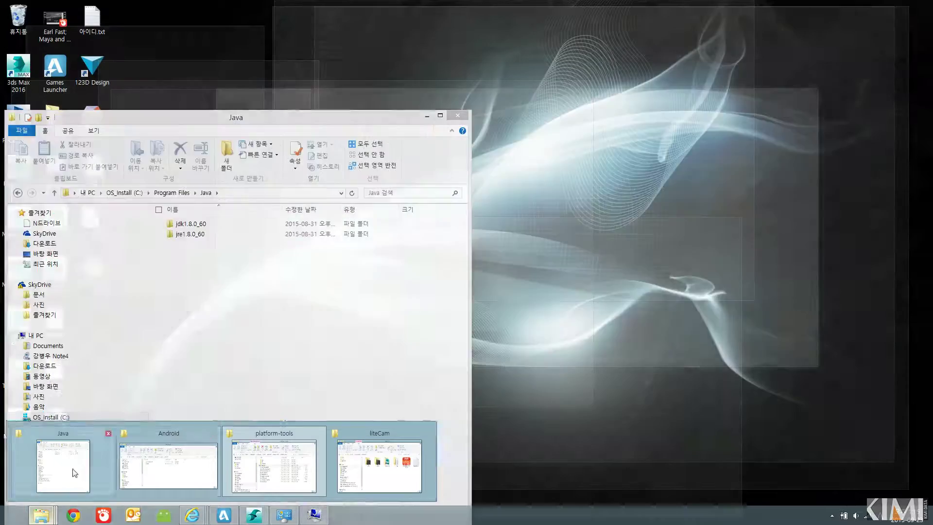
click(66, 463)
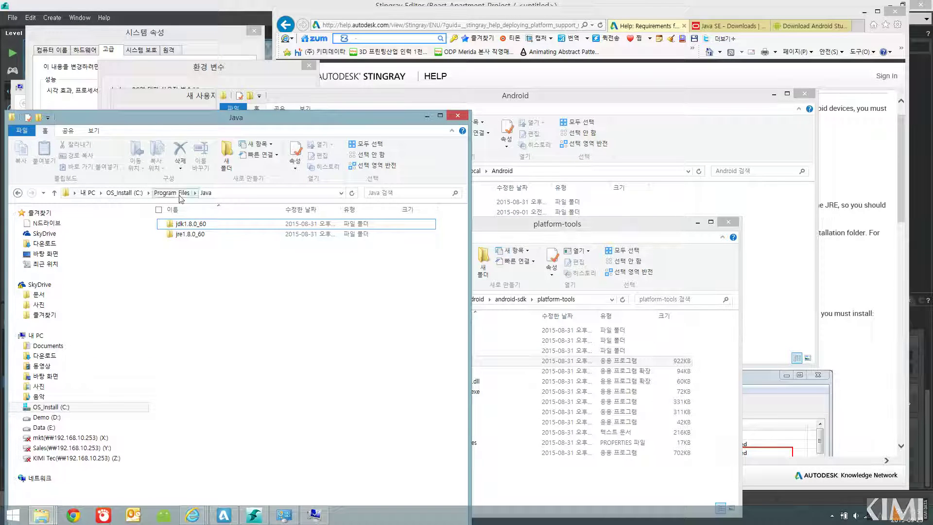
click(248, 193)
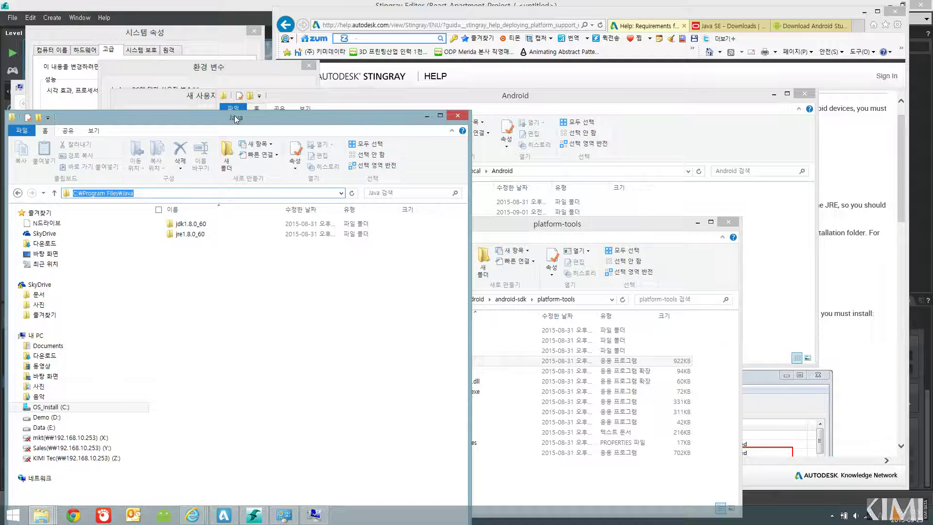
Try C:\Program Files\Java as the JAVA_HOME value, then leave the environment variables without saving
click(430, 115)
click(233, 150)
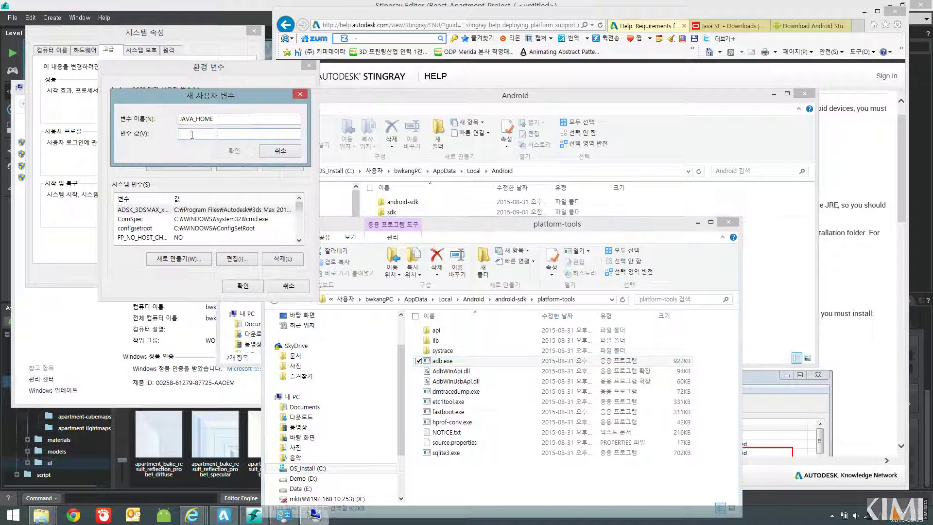
key(ctrl+v)
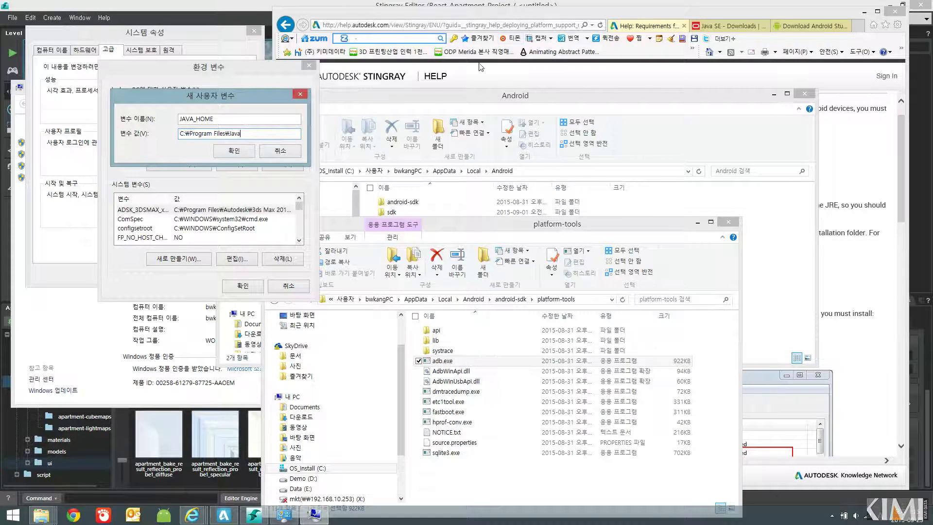
click(236, 150)
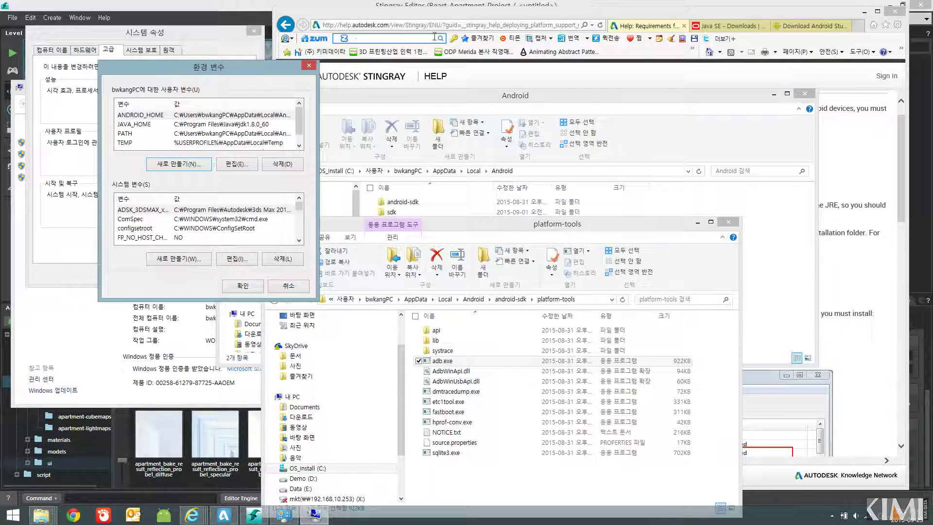
click(476, 16)
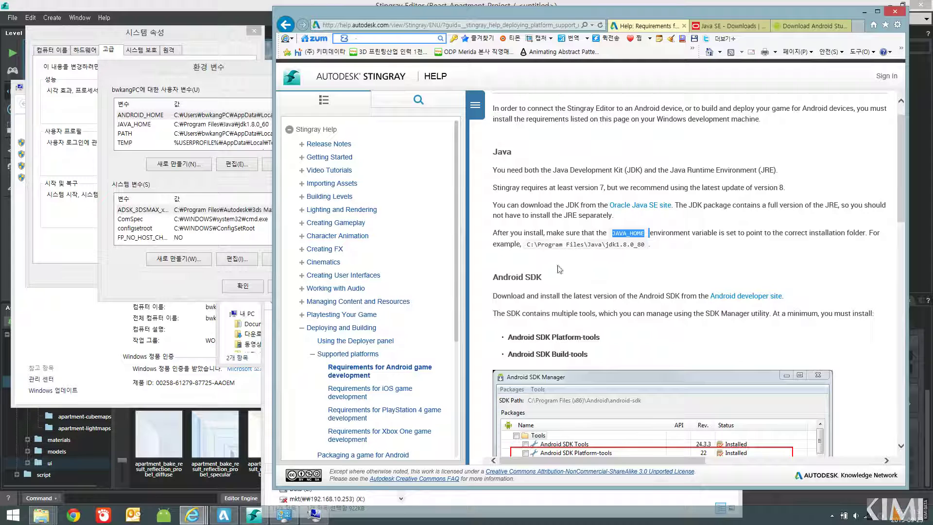
click(270, 290)
click(291, 288)
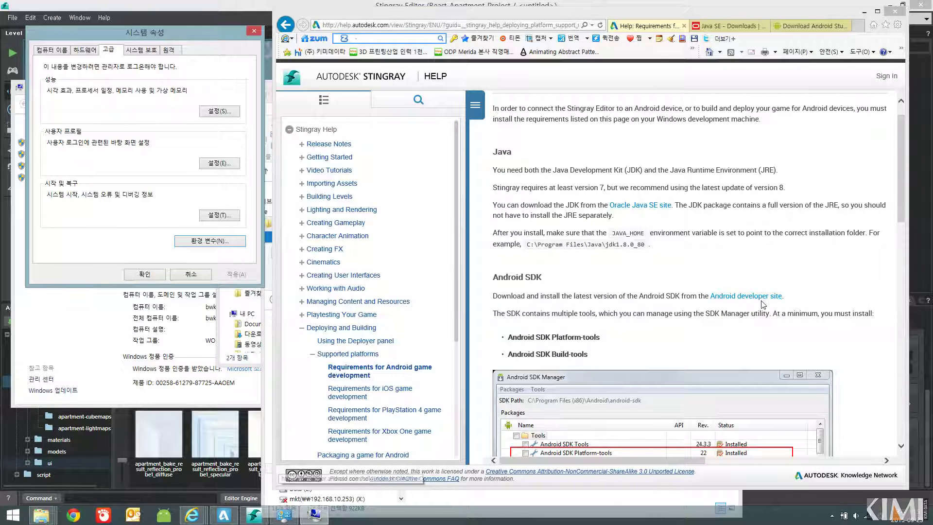
Switch to the Android developer download page and review the SDK Tools Only and All Android Studio Packages downloads
mouse_move(765, 295)
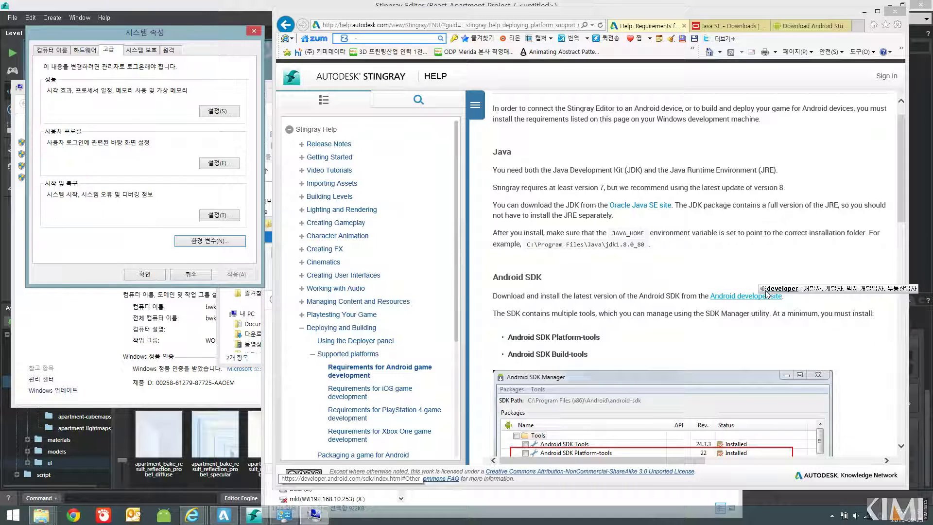
click(809, 24)
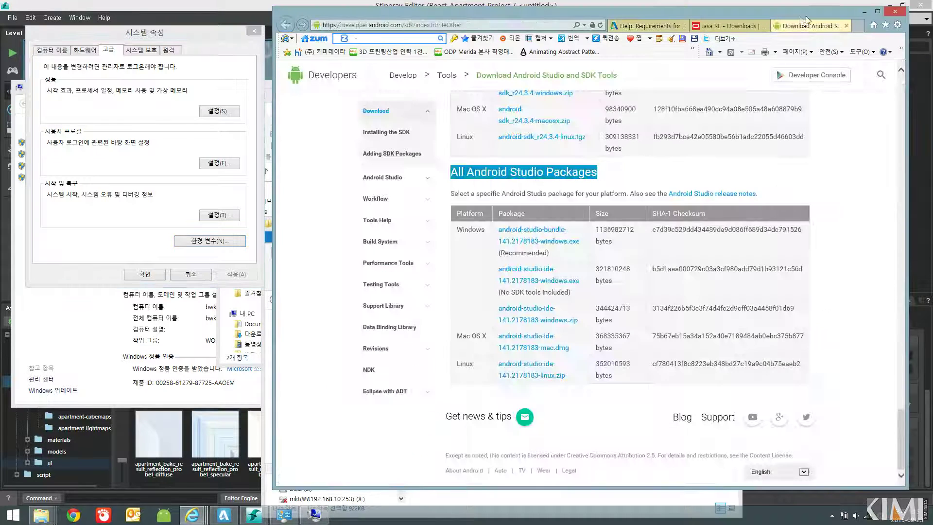
scroll(838, 218, up, 4)
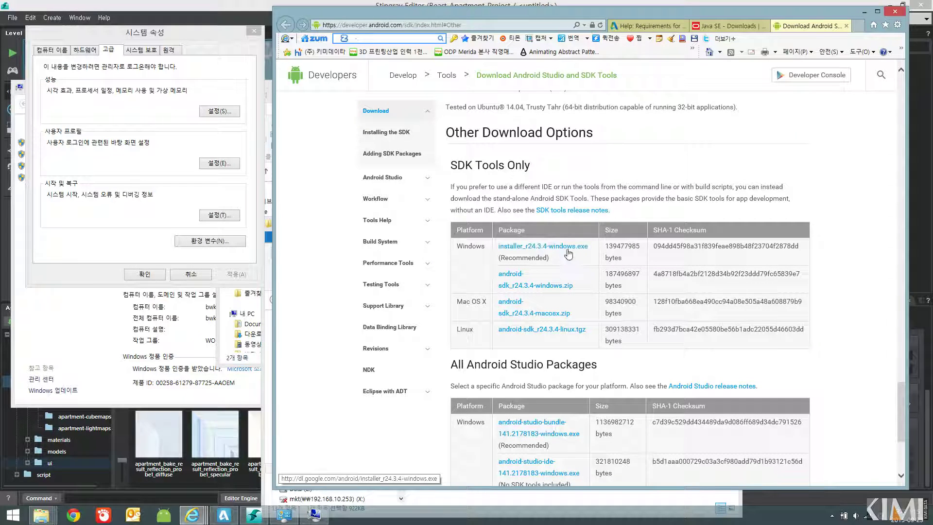
scroll(578, 256, down, 3)
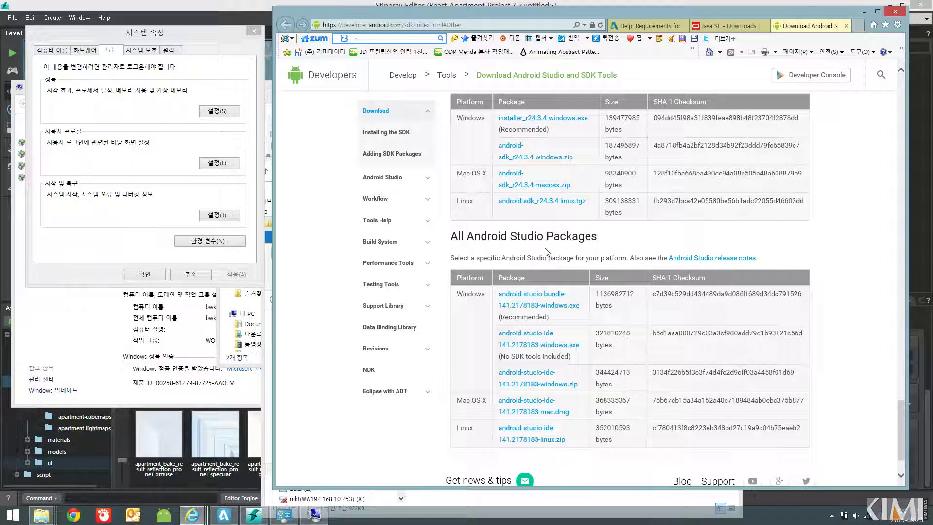
scroll(571, 235, up, 2)
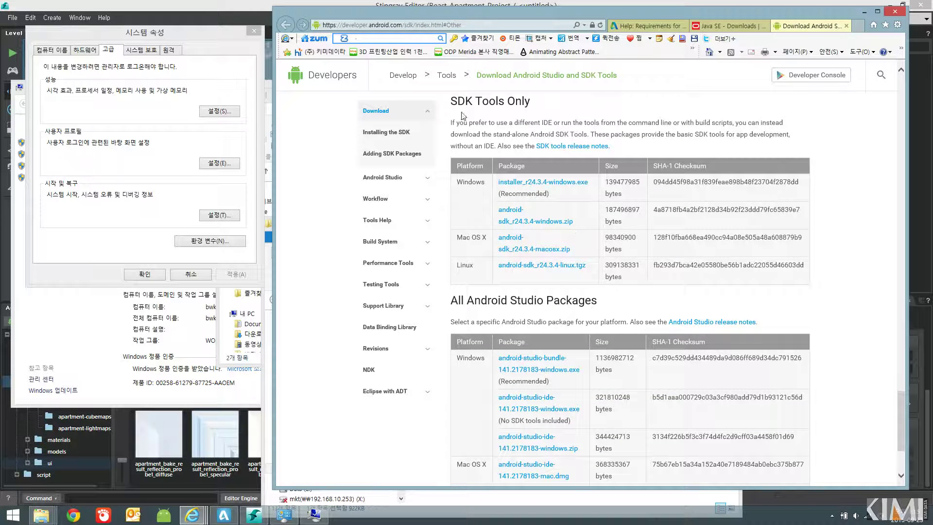
scroll(613, 290, down, 2)
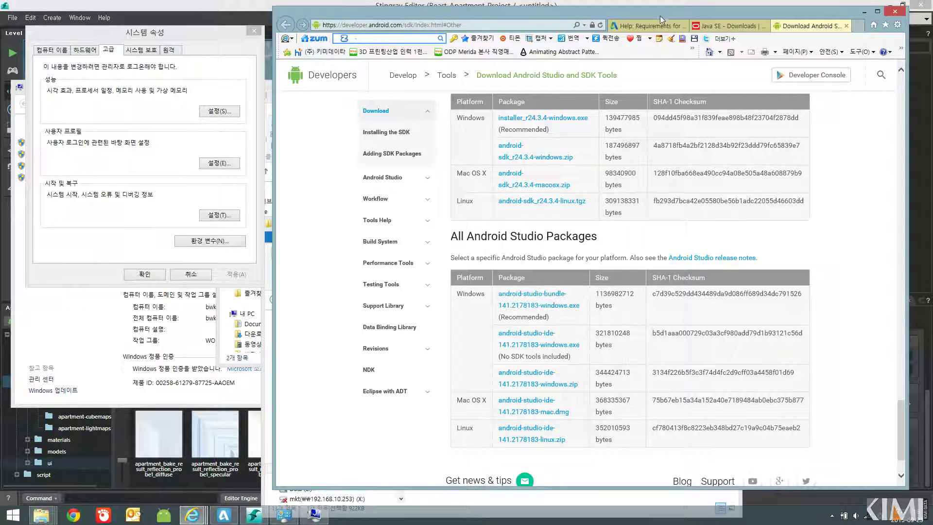
Return to the Stingray Android requirements page and read about the required SDK tools and the Android environment variables
click(654, 27)
scroll(798, 235, down, 5)
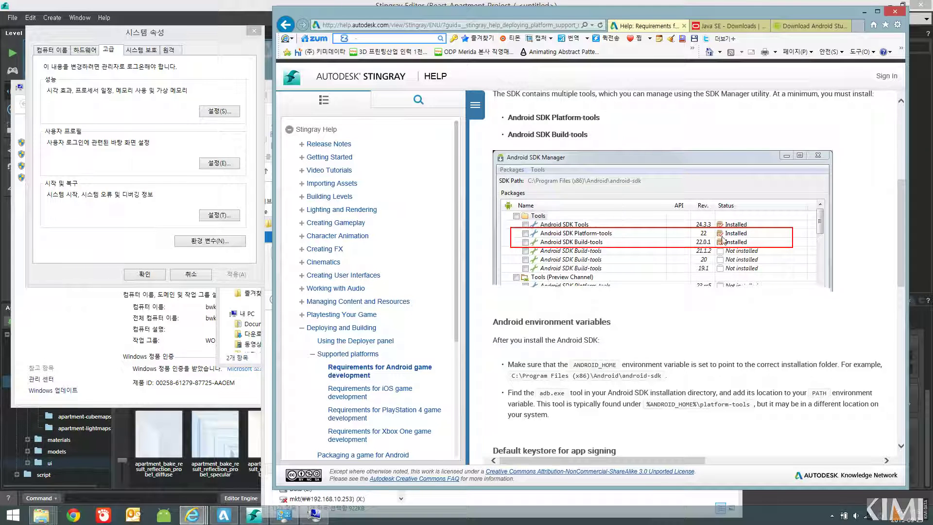
scroll(666, 360, down, 1)
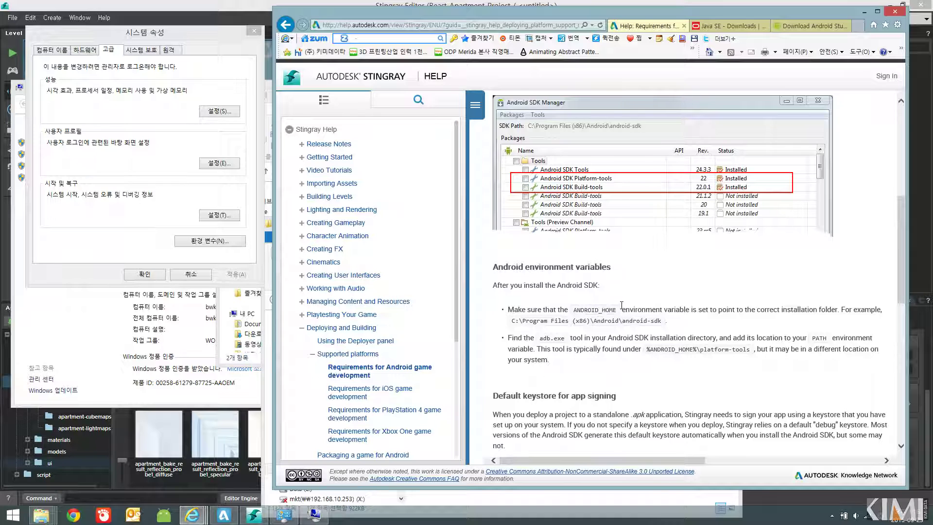
Start a new user environment variable and name it ANDROID_HOME, copying the name from the Stingray help page
drag(573, 309, 616, 309)
click(209, 241)
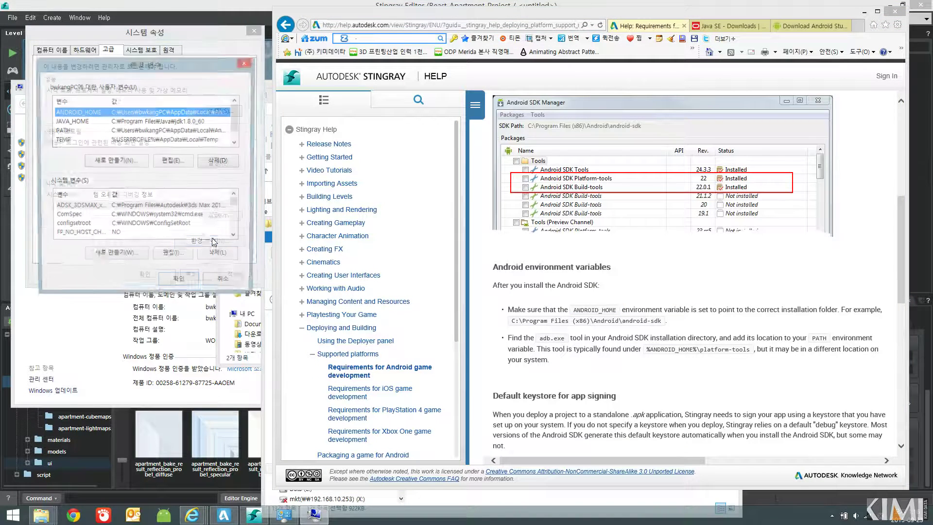
click(123, 165)
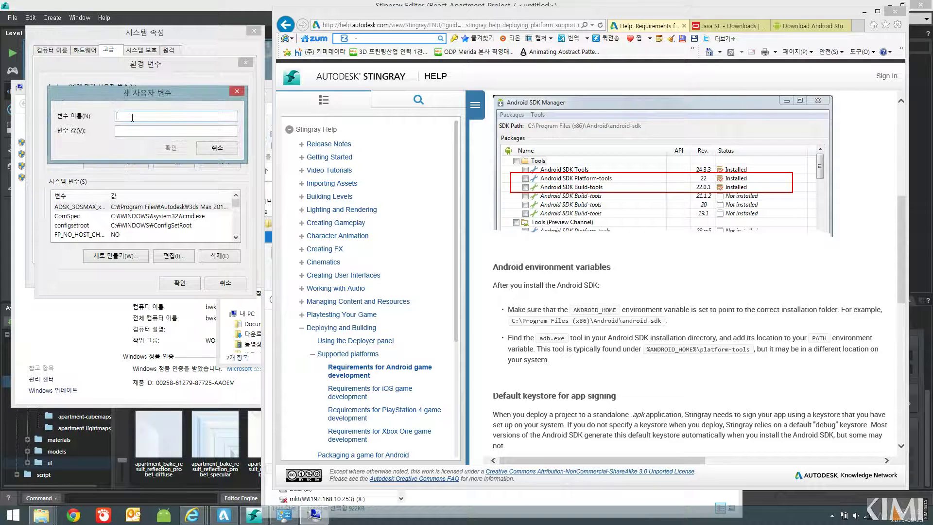
click(616, 315)
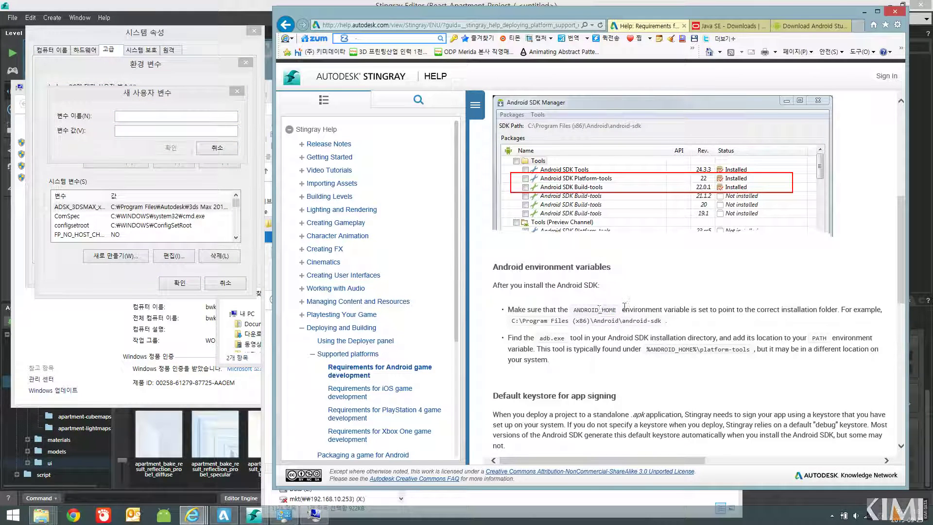
double_click(614, 310)
key(ctrl+c)
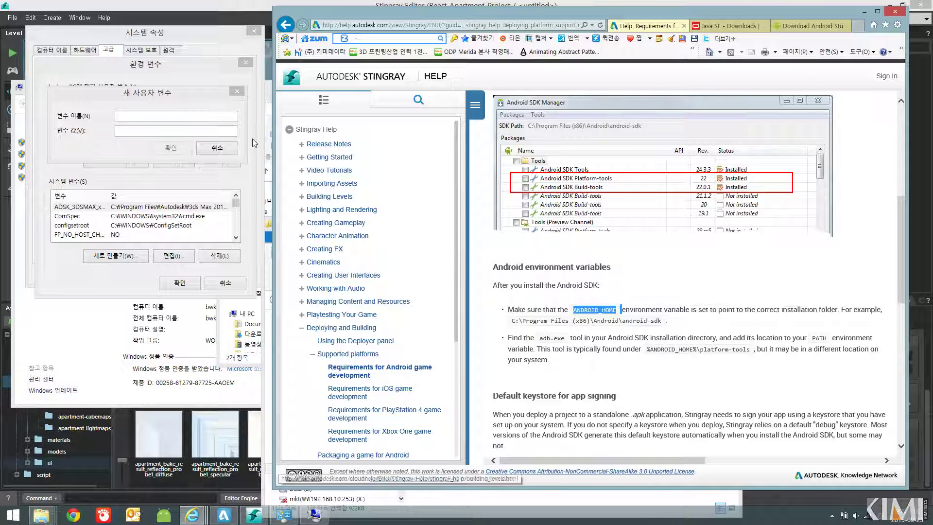
click(192, 116)
key(ctrl+v)
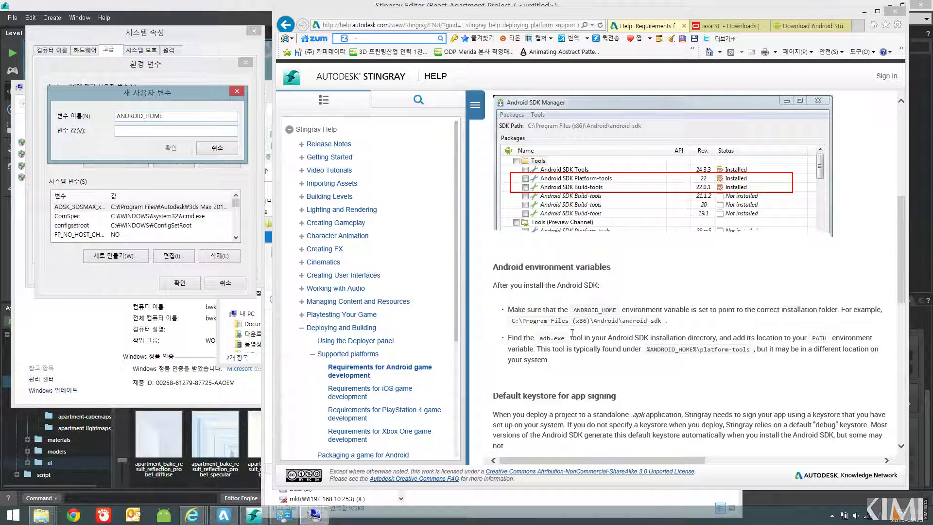
Open the android-sdk folder inside the local Android folder in File Explorer and select its full path for copying
key(super+1)
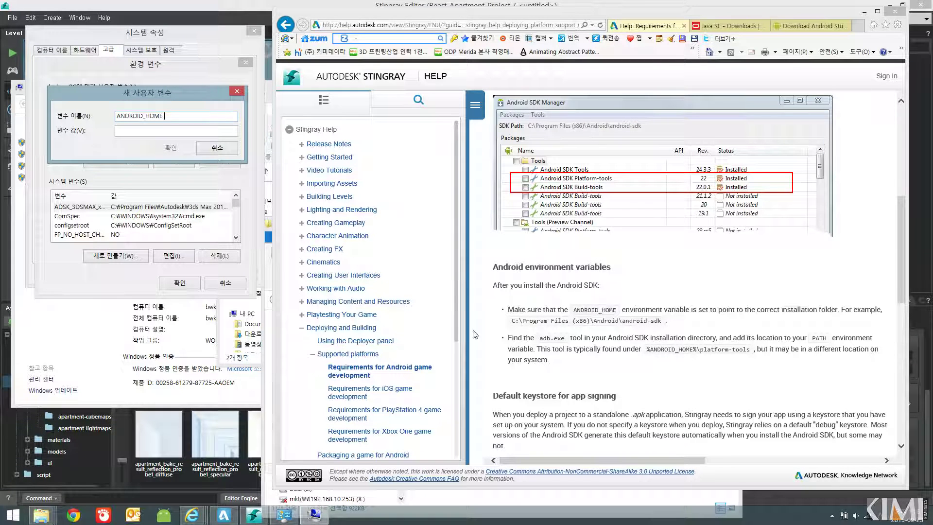
click(41, 515)
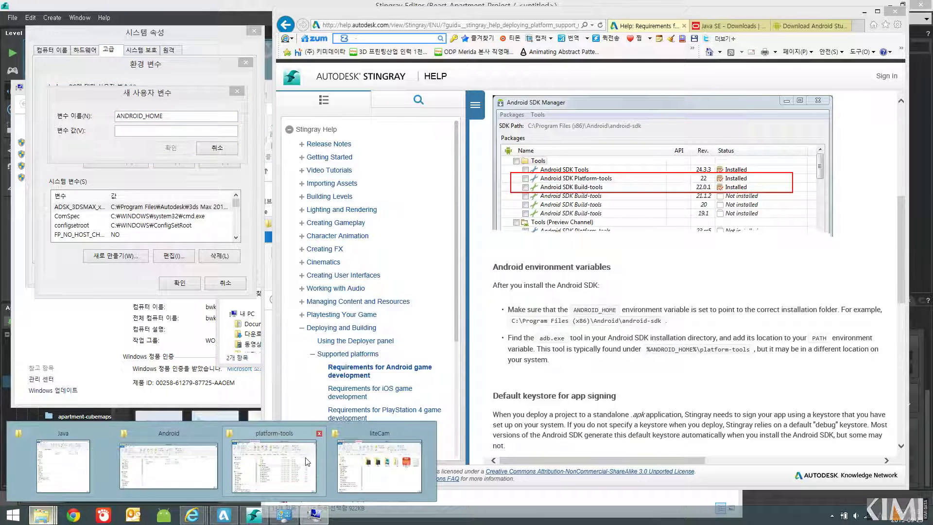
click(168, 465)
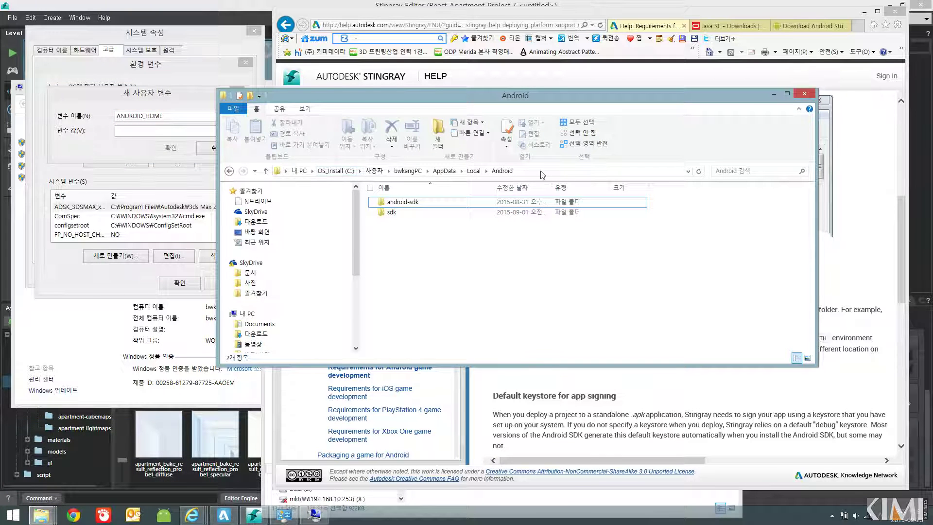
click(281, 173)
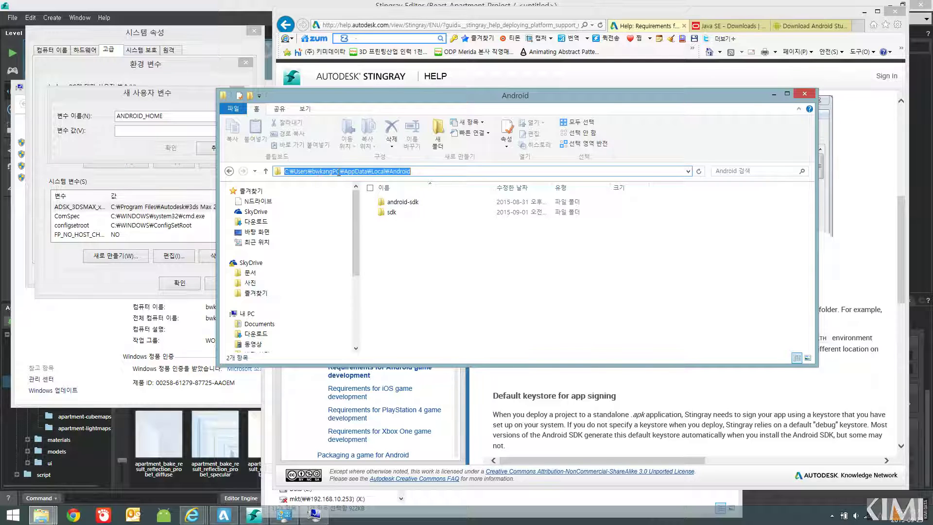
click(430, 204)
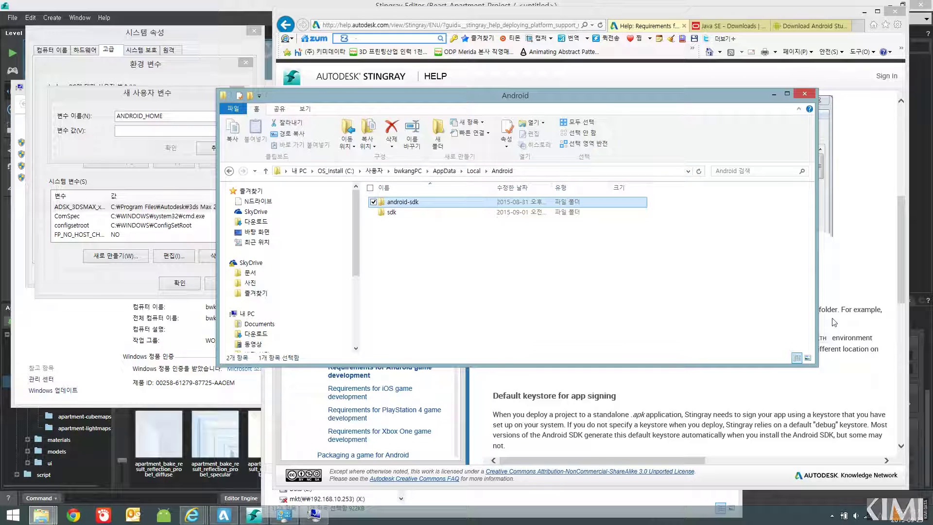
double_click(468, 201)
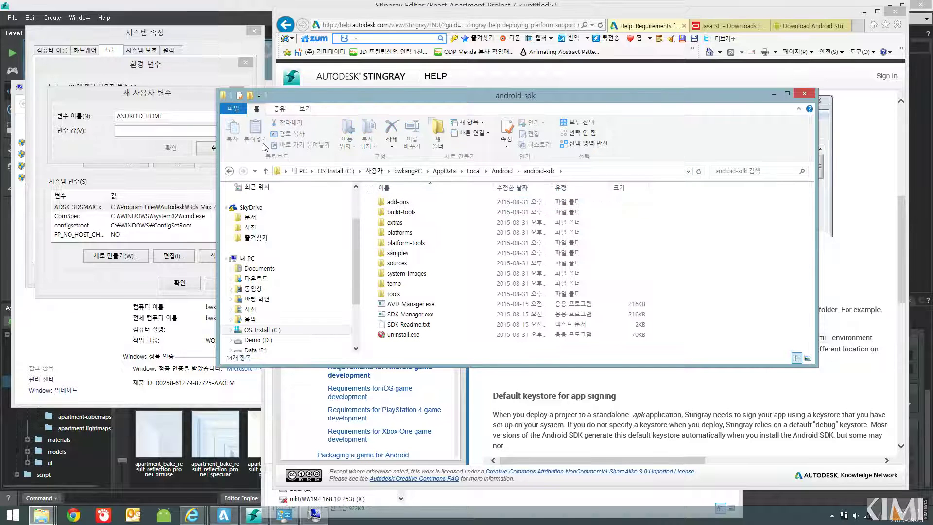
click(605, 174)
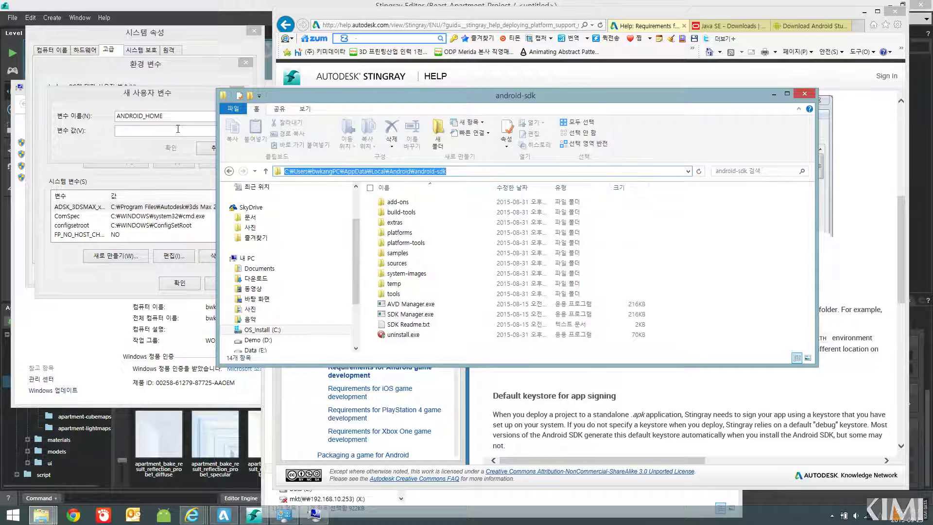
Enter the copied android-sdk folder path as the ANDROID_HOME value, then return to the Stingray help page
click(177, 129)
key(ctrl+v)
click(171, 147)
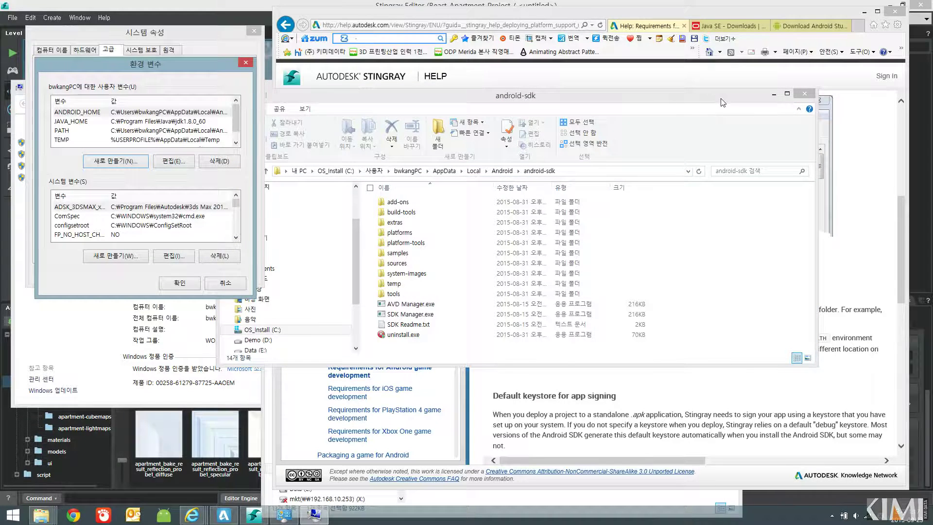
drag(726, 102, 430, 325)
click(476, 316)
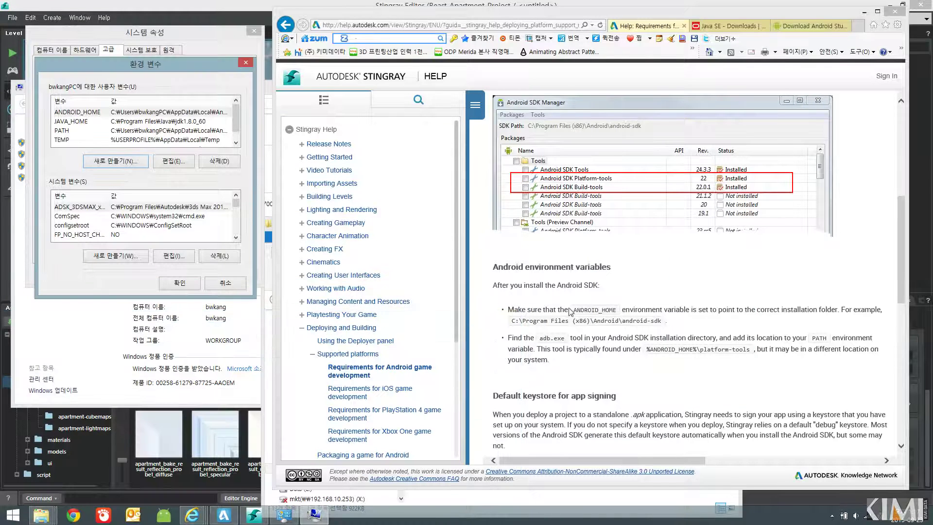
Start a new user environment variable and name it PATH, copying the name from the Stingray help page
double_click(819, 338)
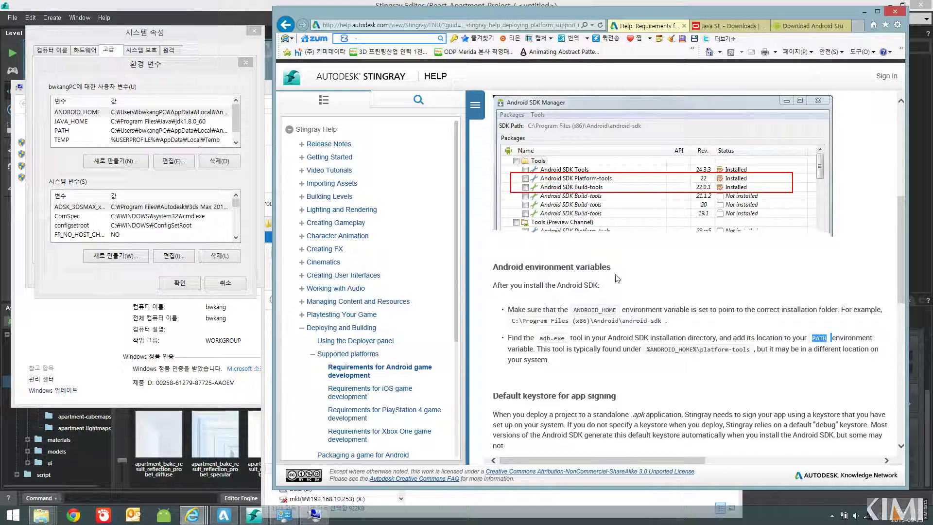
click(108, 162)
key(ctrl+v)
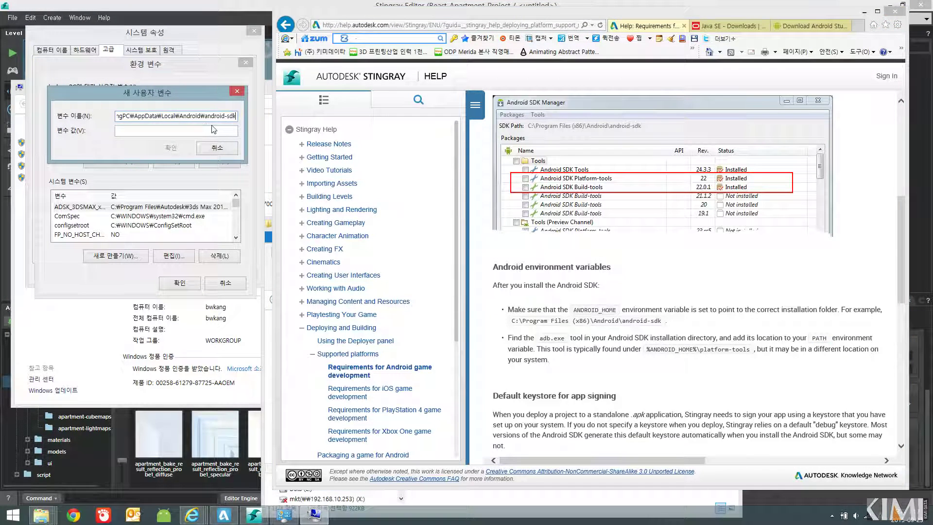
key(ctrl+z)
double_click(818, 338)
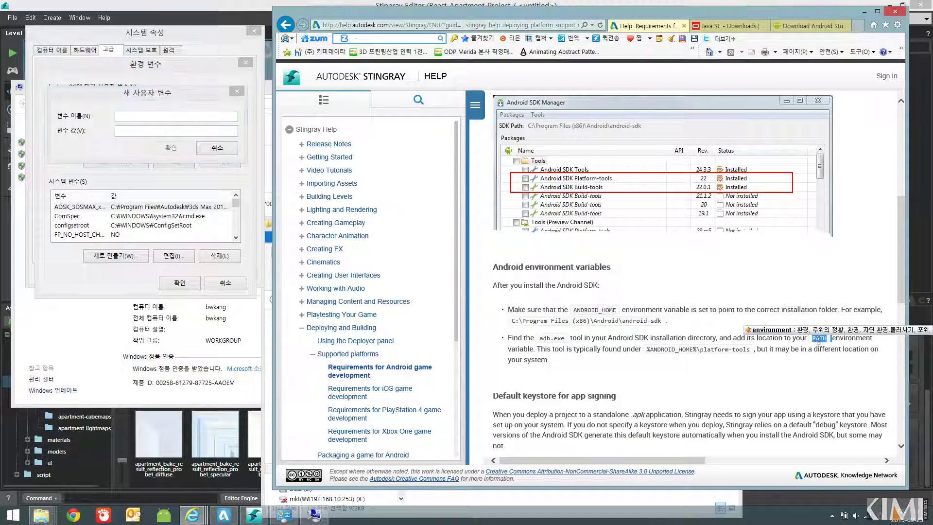
click(187, 115)
key(ctrl+v)
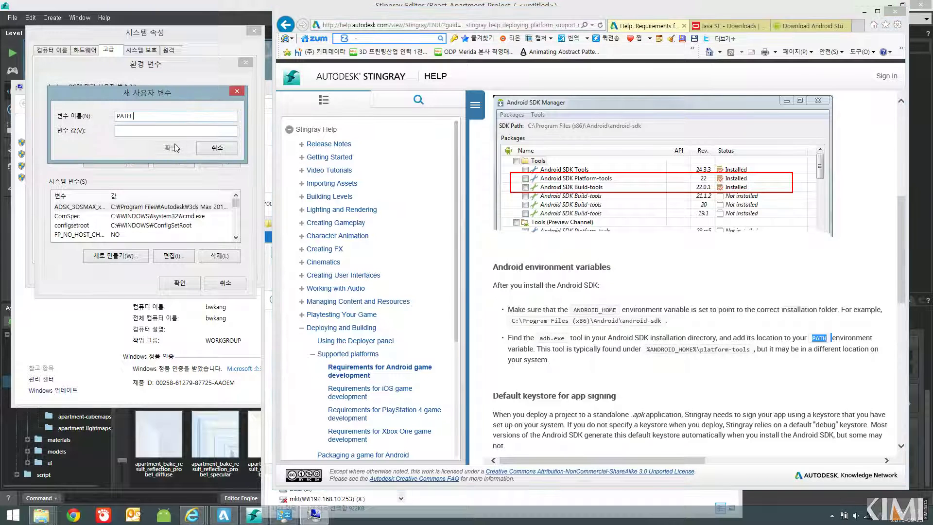
click(181, 130)
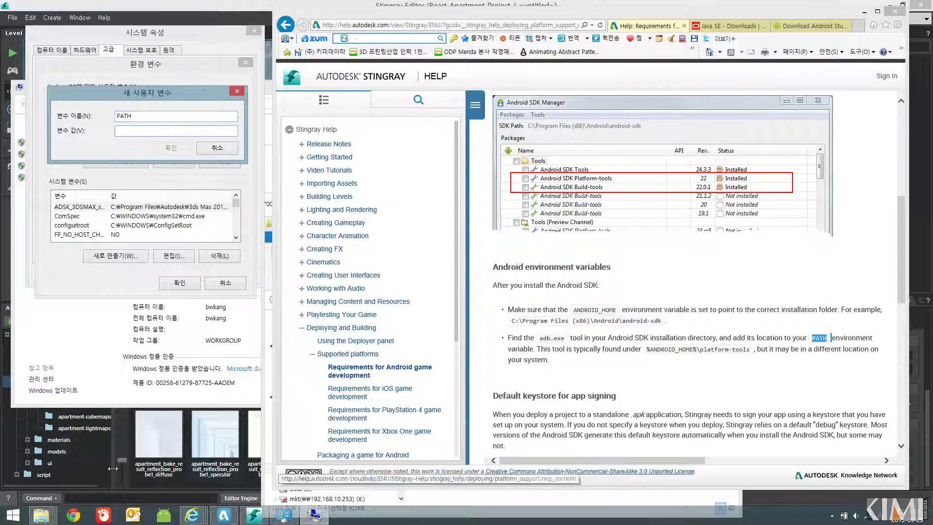
Show the full path of the platform-tools folder containing adb.exe in File Explorer, and discard the new PATH variable
click(41, 516)
click(350, 461)
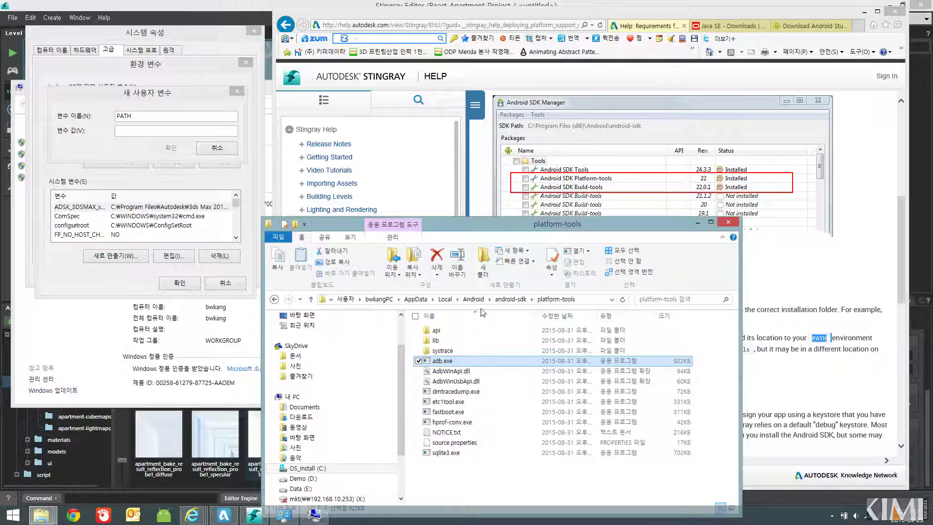
click(592, 301)
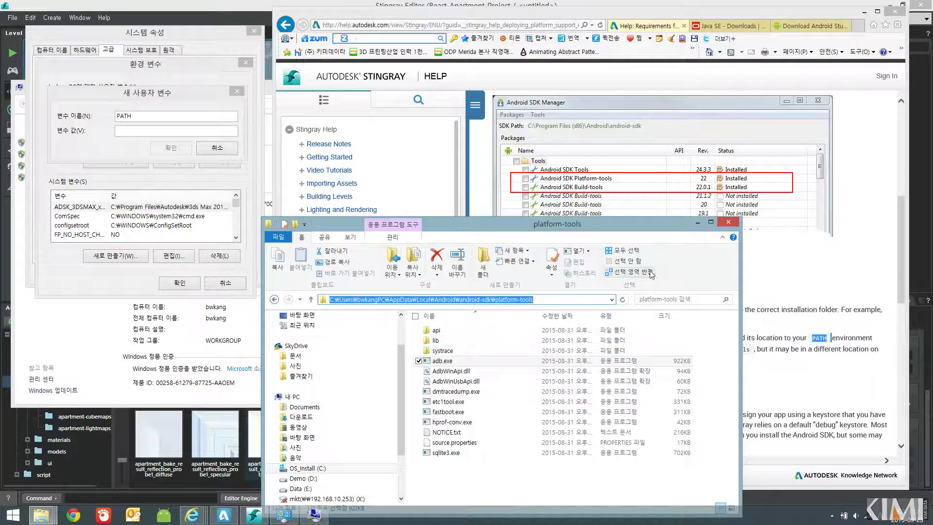
click(697, 222)
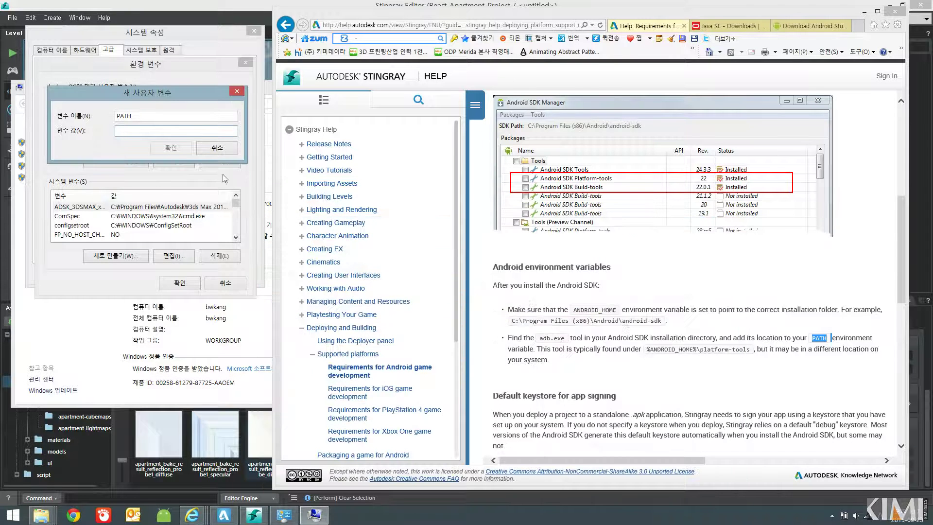
click(220, 147)
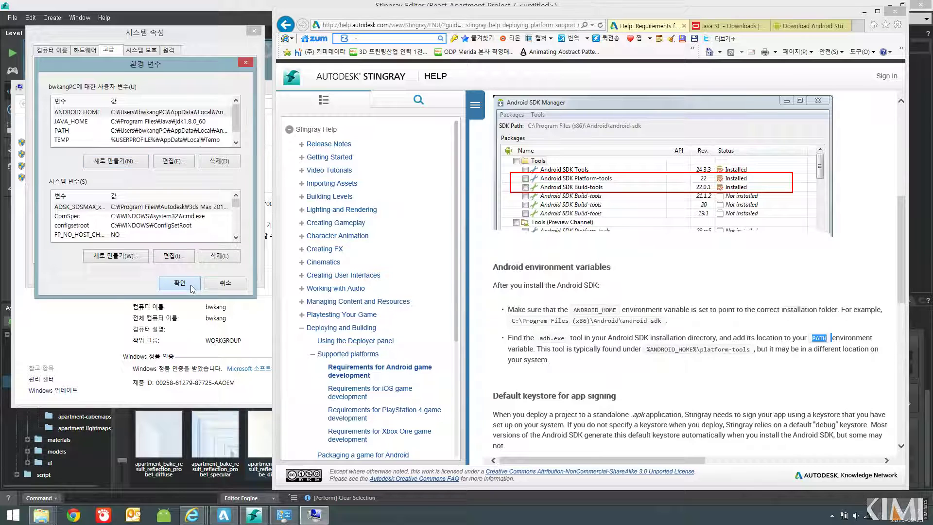
Save the environment variables, close the system windows and return to the Android packaging settings in Stingray Editor
click(190, 285)
click(203, 274)
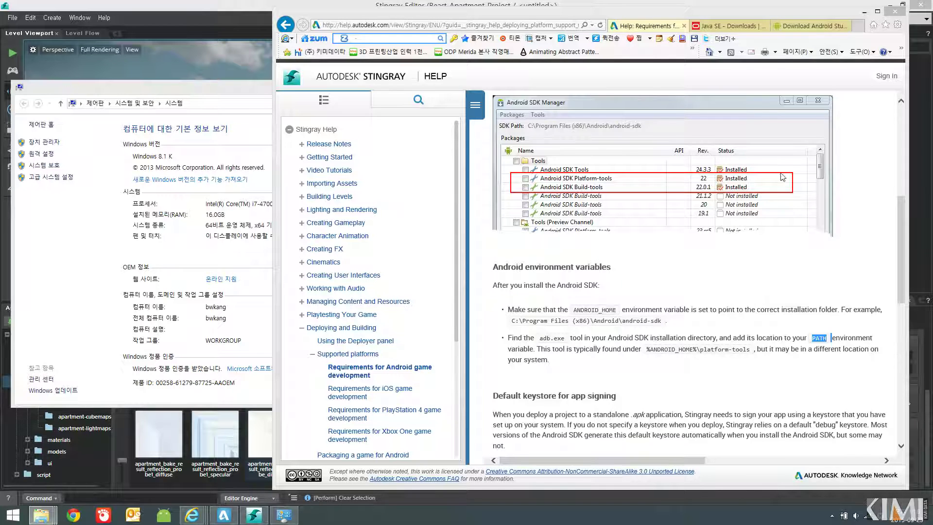
click(864, 12)
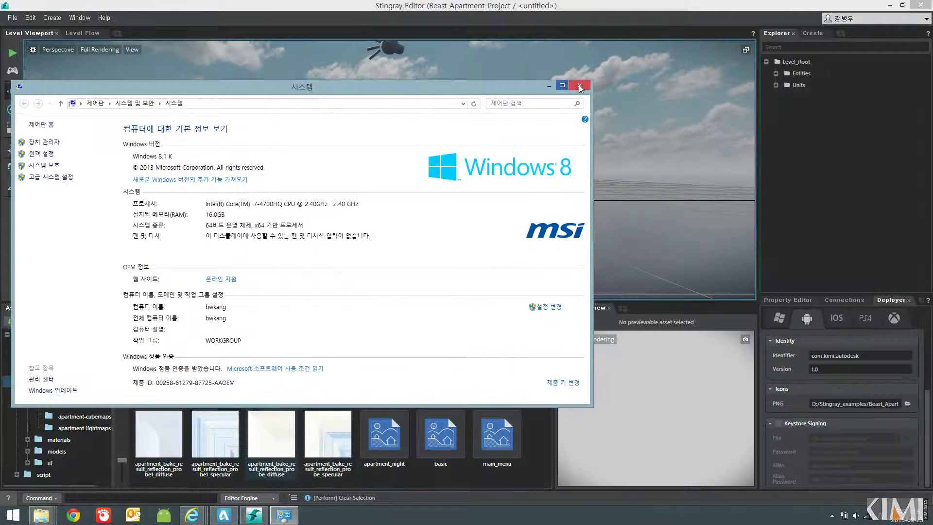
click(579, 85)
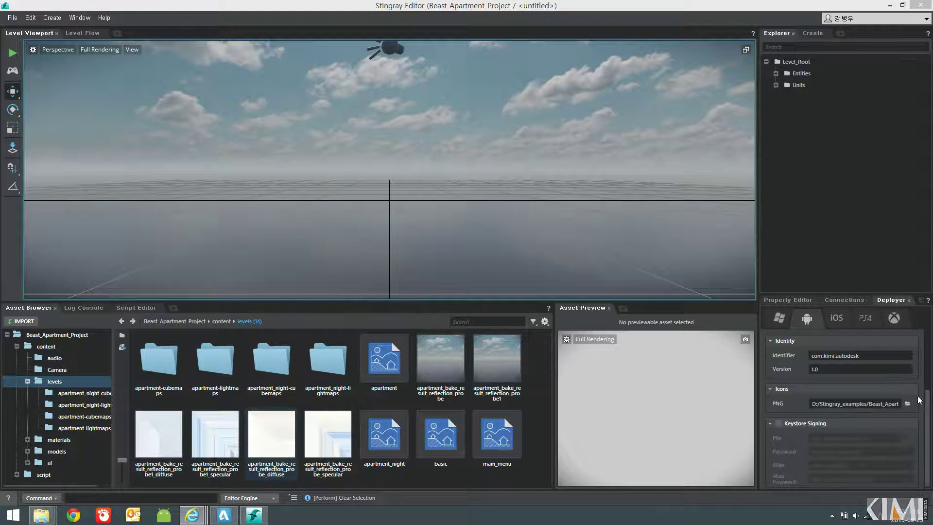
drag(928, 442, 929, 322)
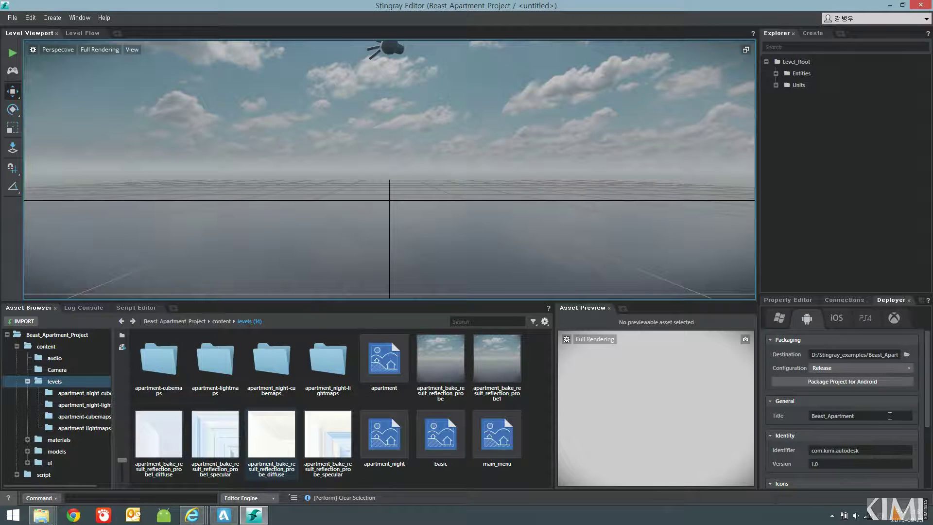